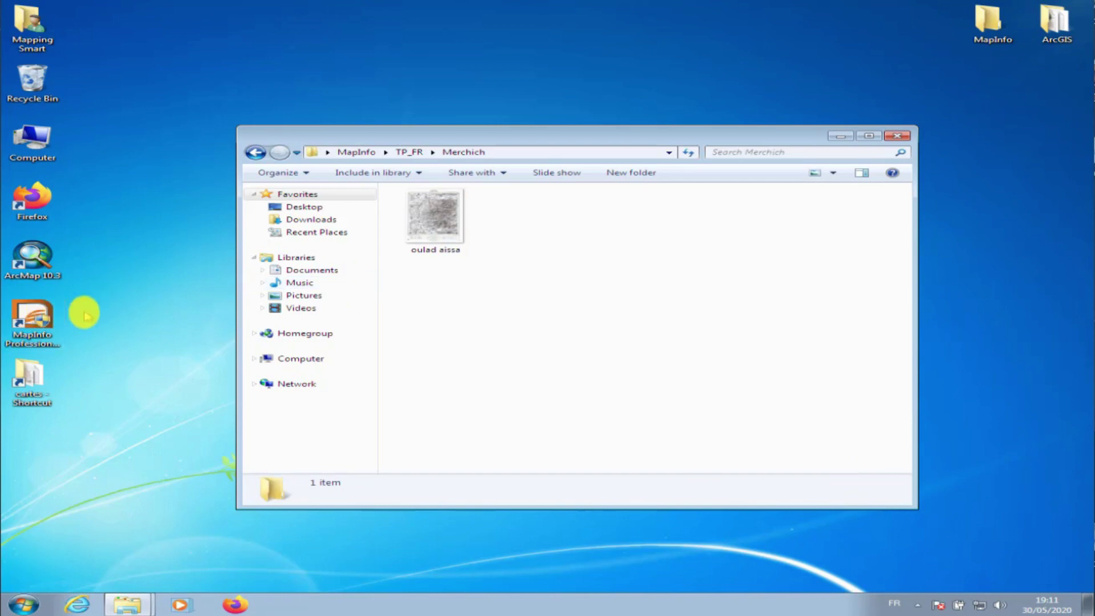
Step: Launch MapInfo Professional and choose to open a table at startup
click(57, 317)
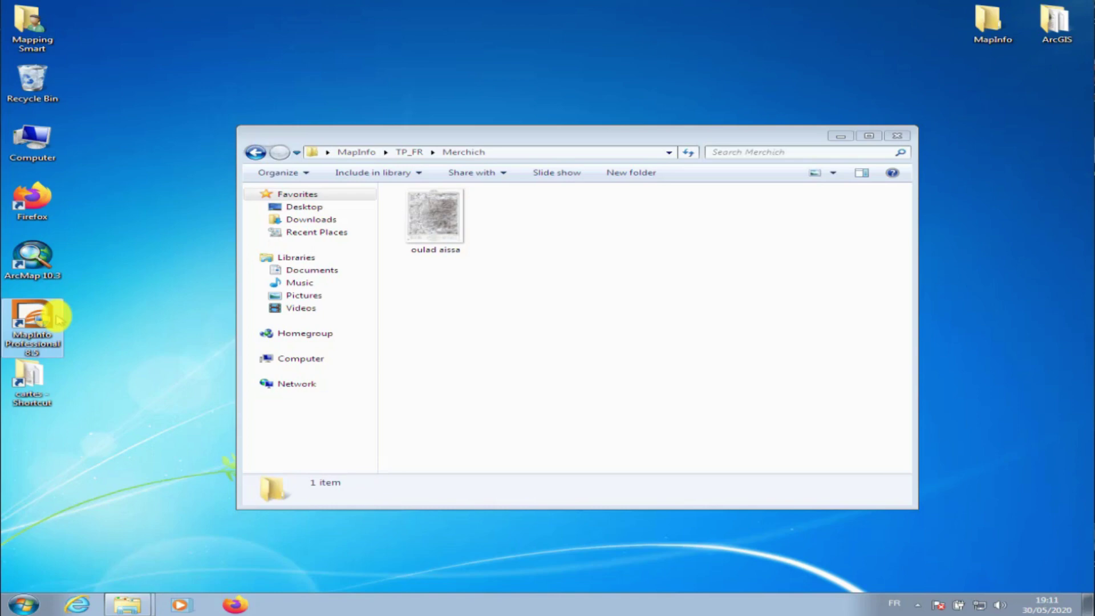
double_click(57, 317)
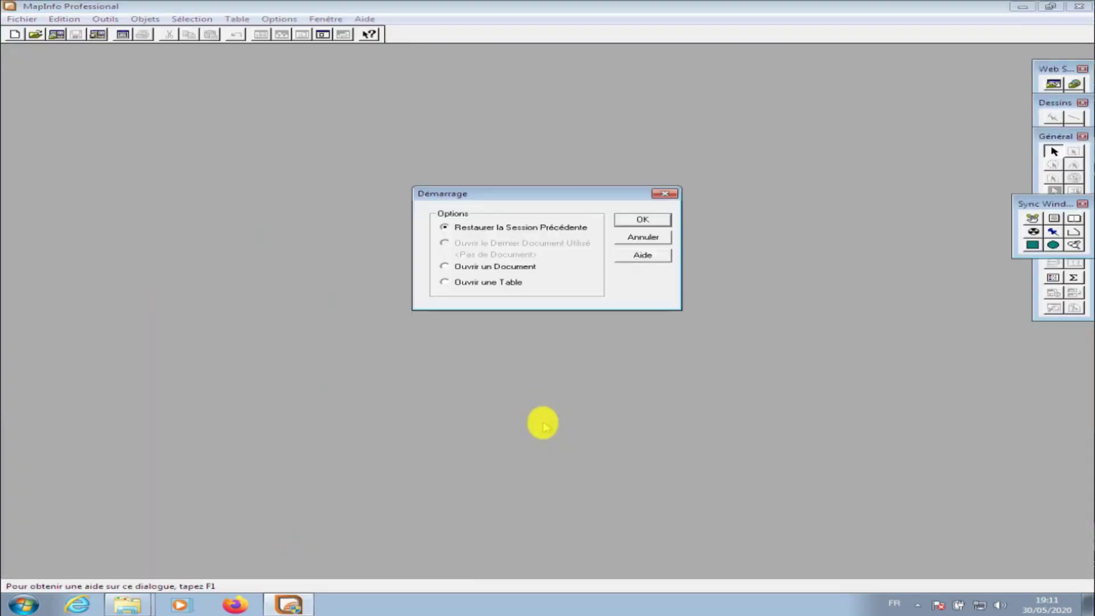
click(490, 283)
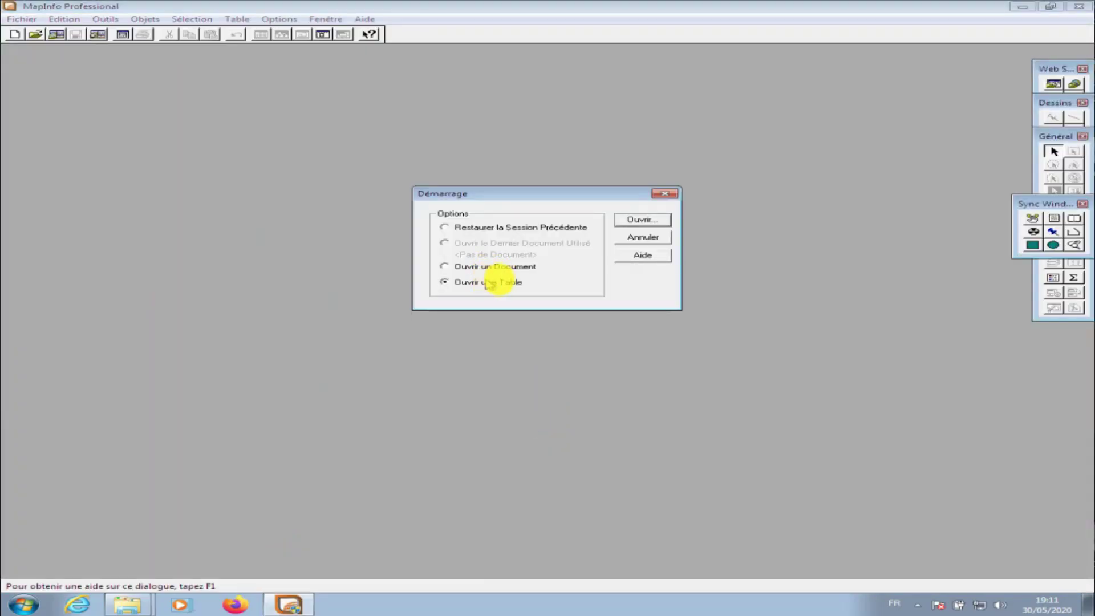
click(650, 221)
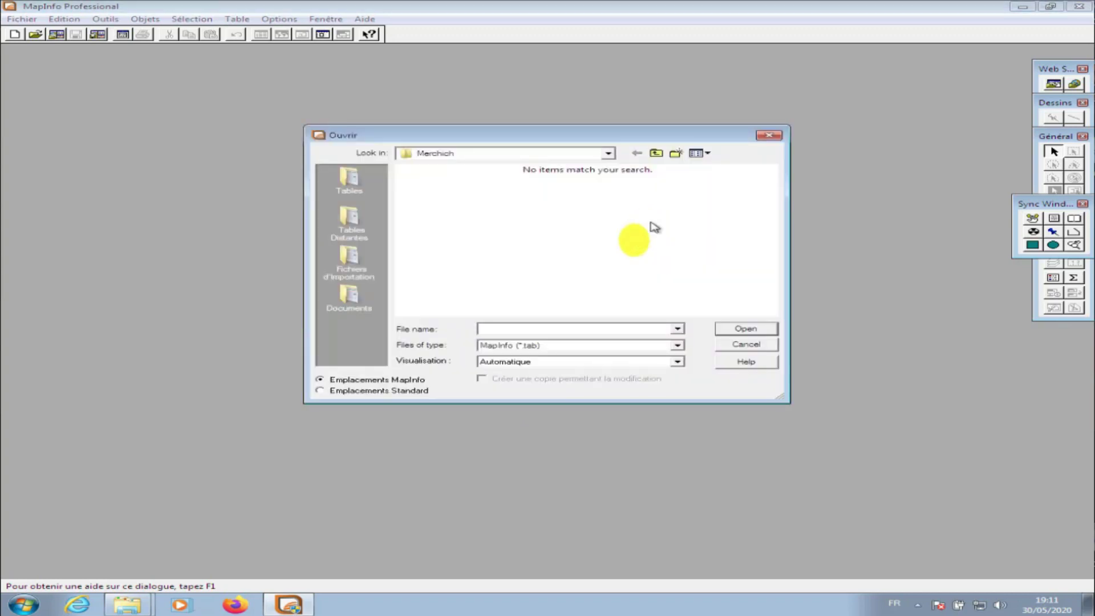
Step: Open the raster image "oulad aissa" from the Merchich folder for registration with geographic coordinates (Calage)
click(663, 345)
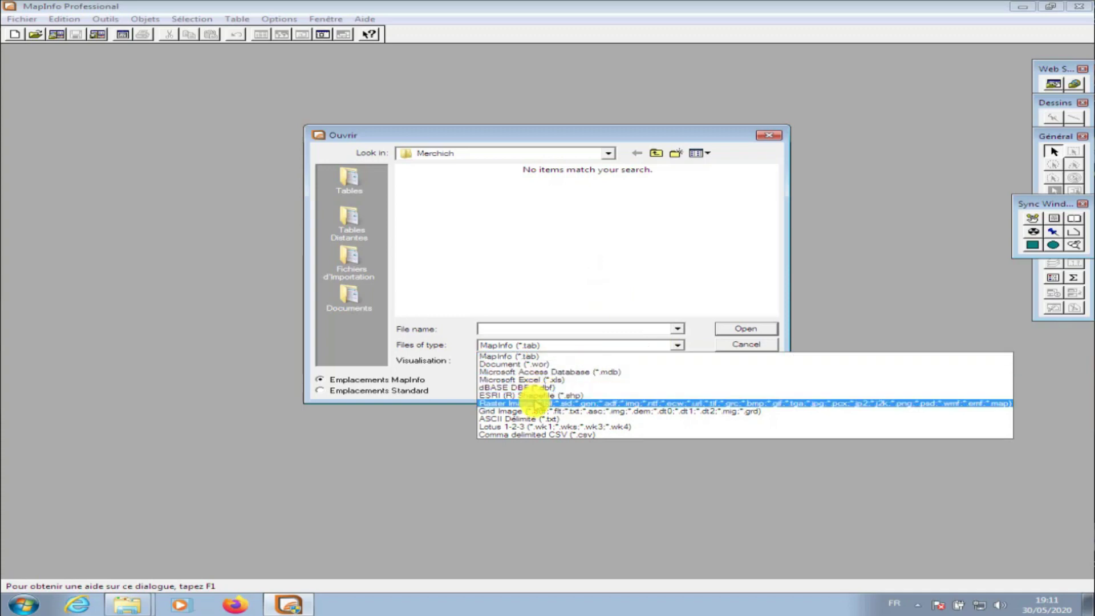
click(535, 403)
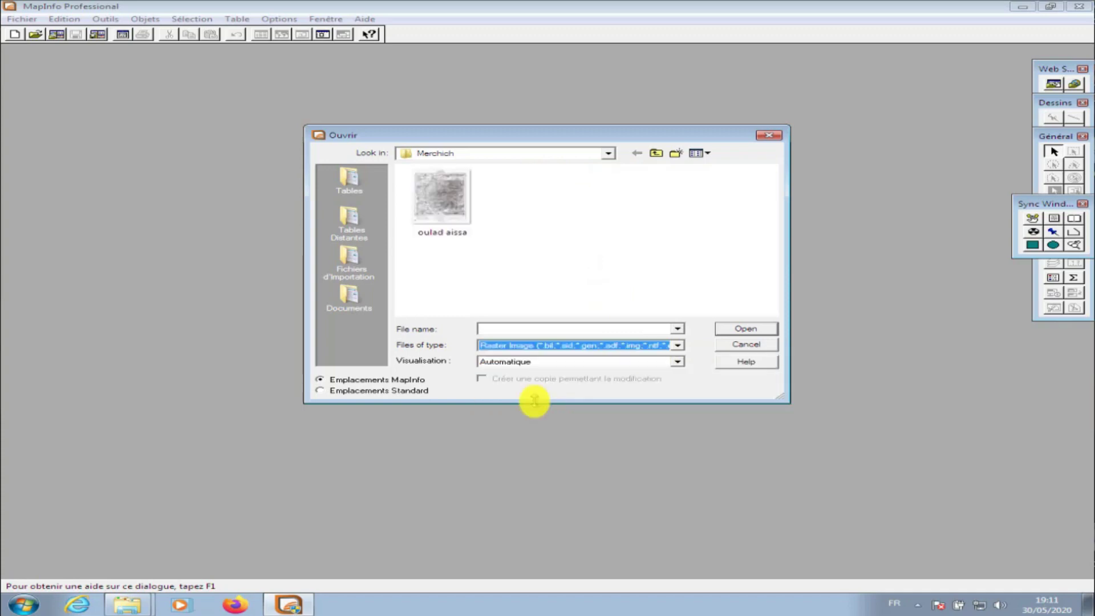
click(431, 204)
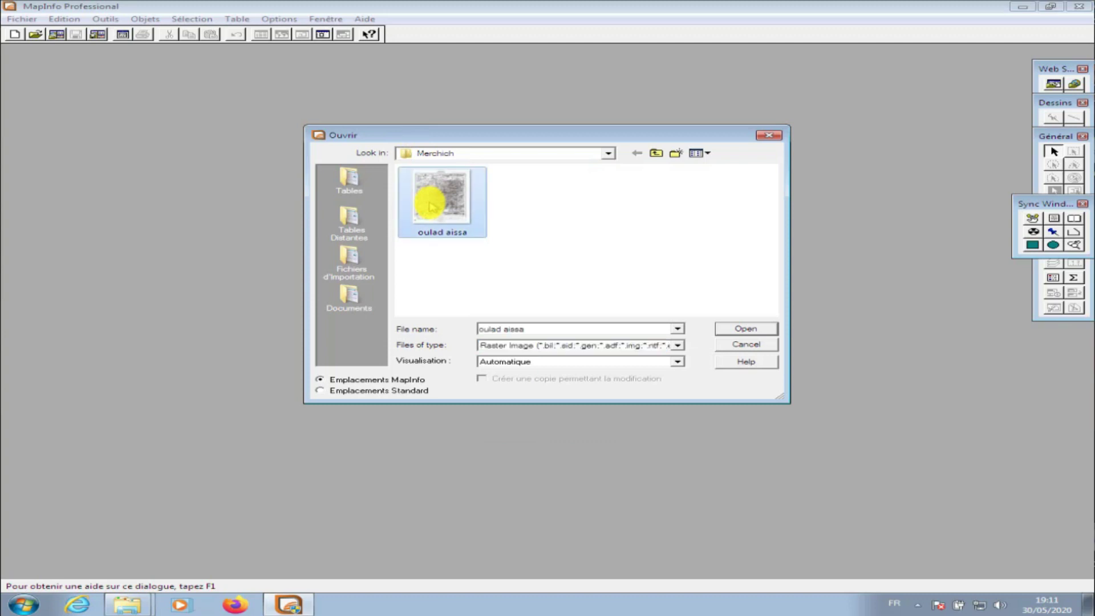
click(752, 330)
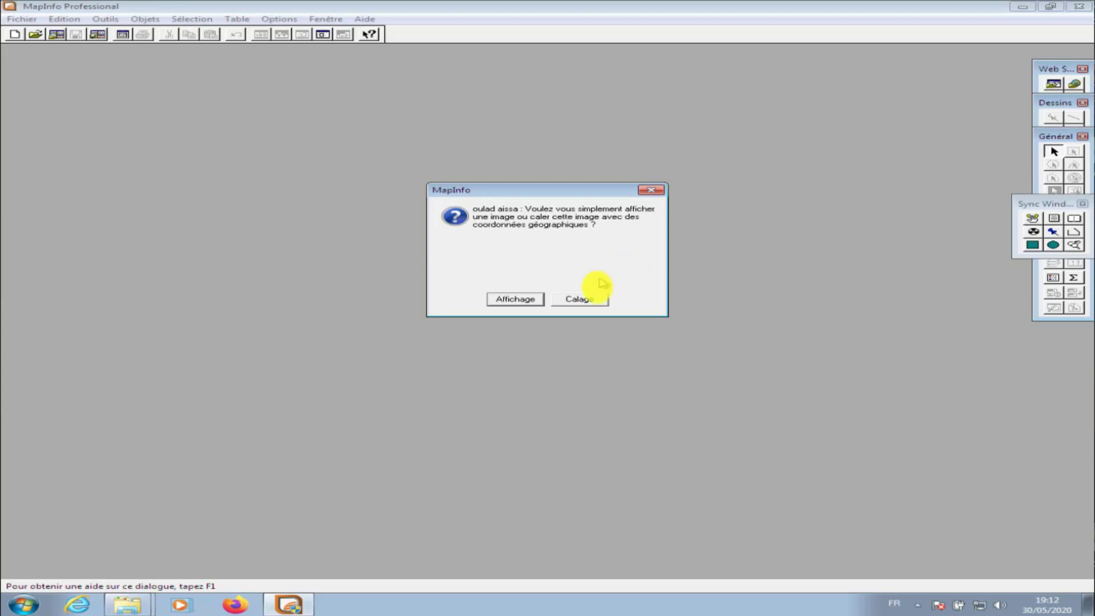
click(589, 295)
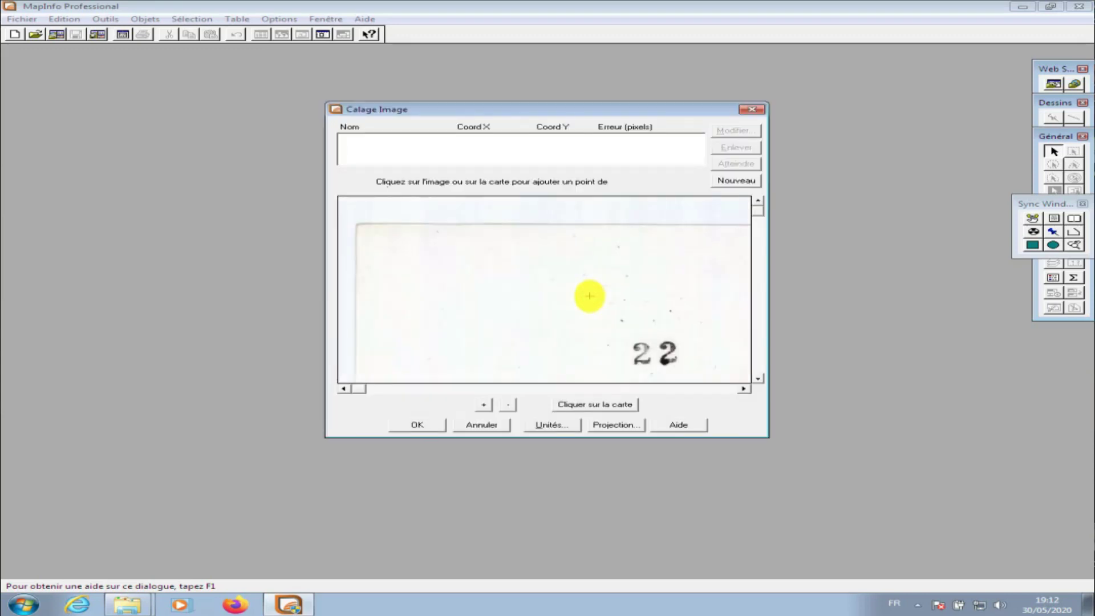
Step: Set the image's projection to Longitude / Latitude (WGS 84)
click(758, 378)
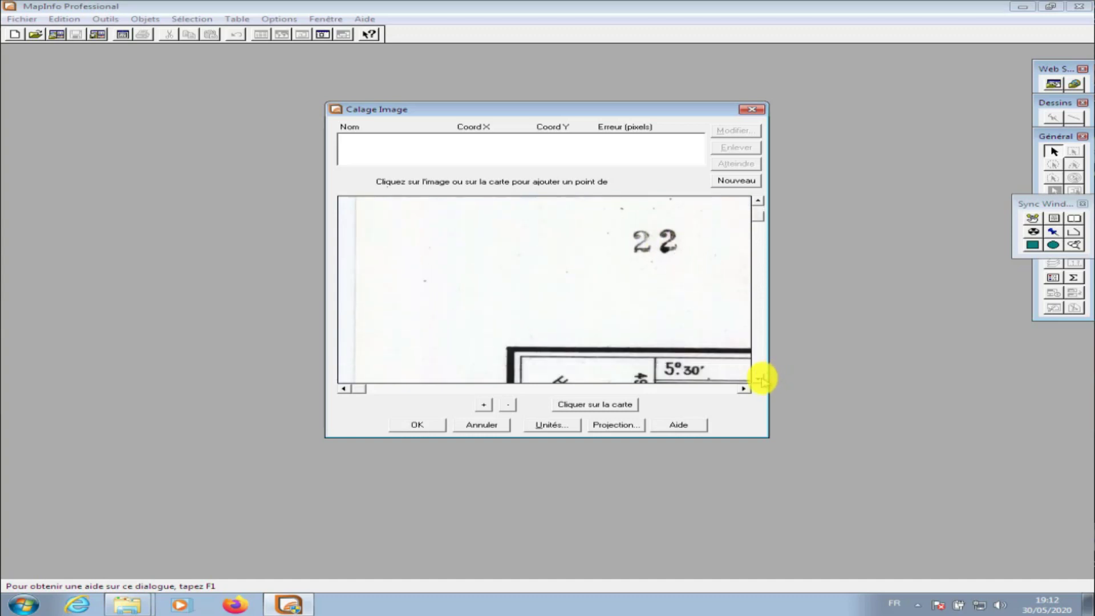
drag(760, 379, 760, 379)
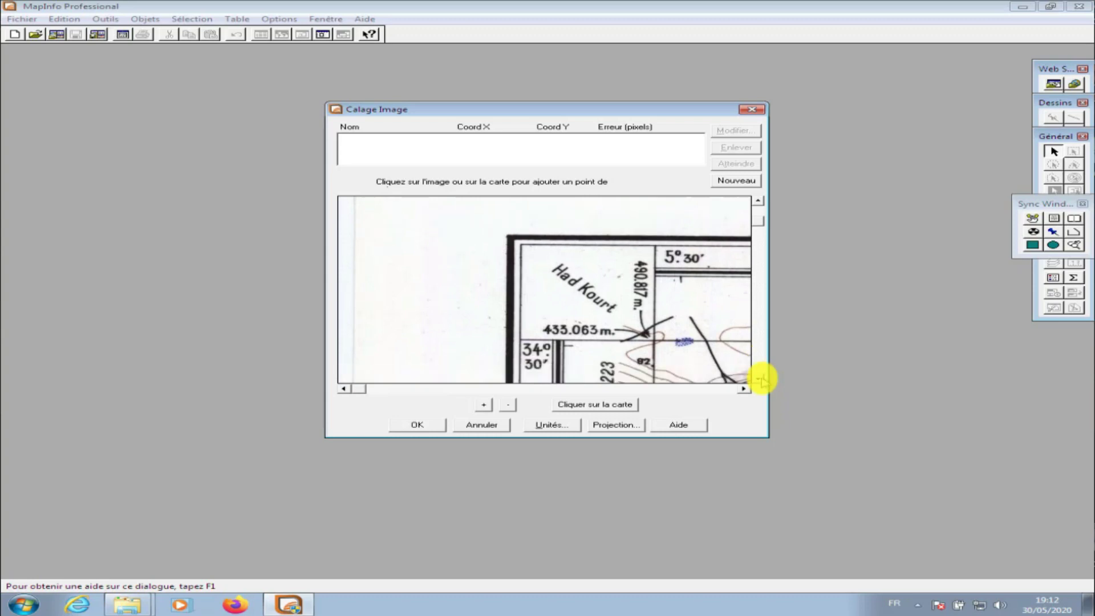
click(599, 426)
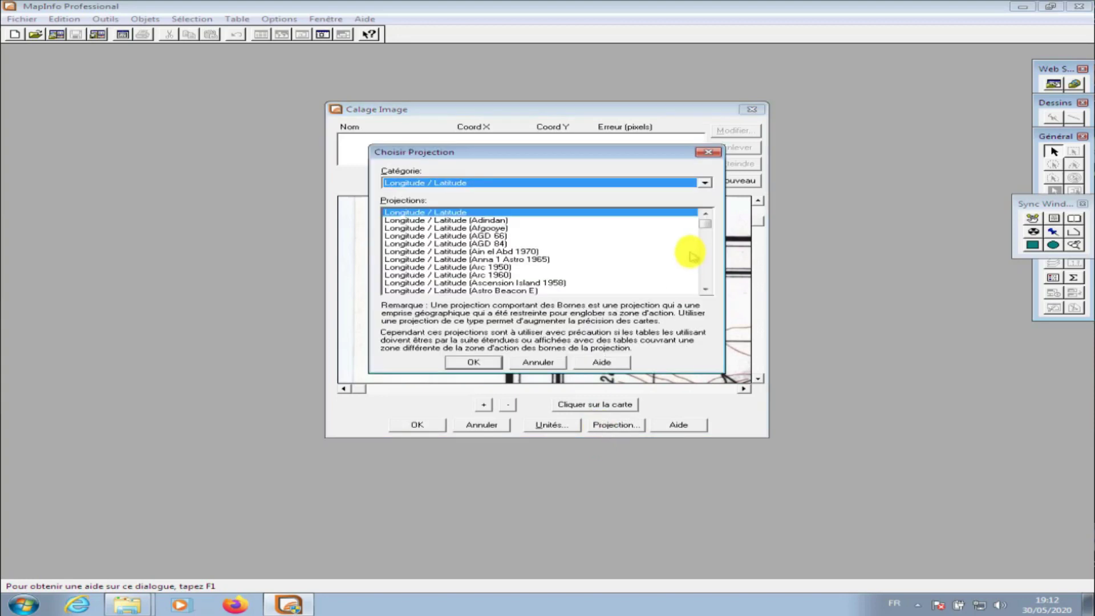
click(705, 236)
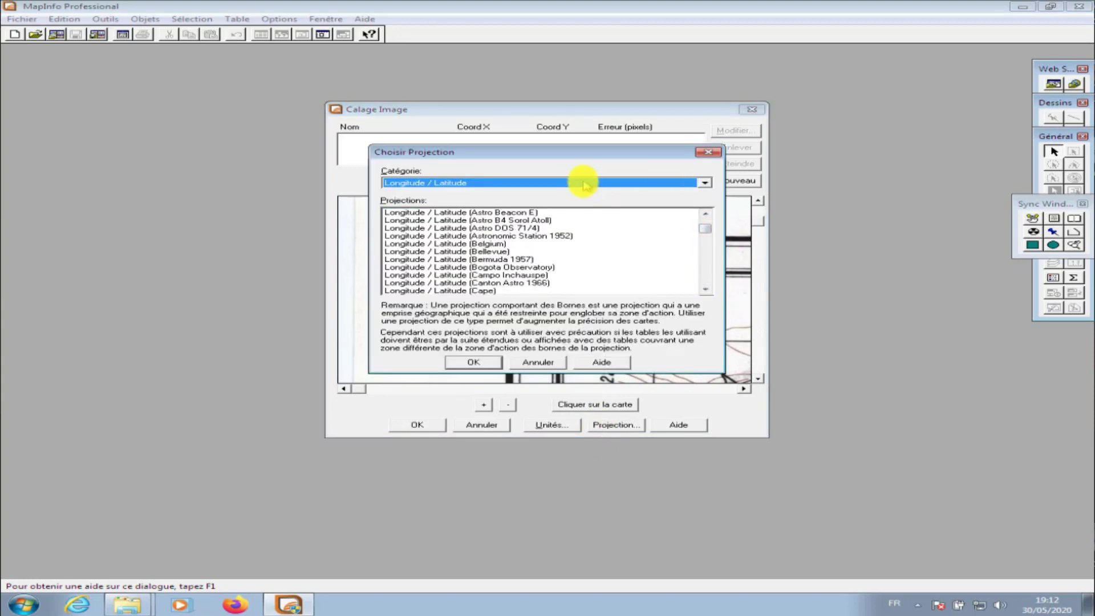
click(706, 290)
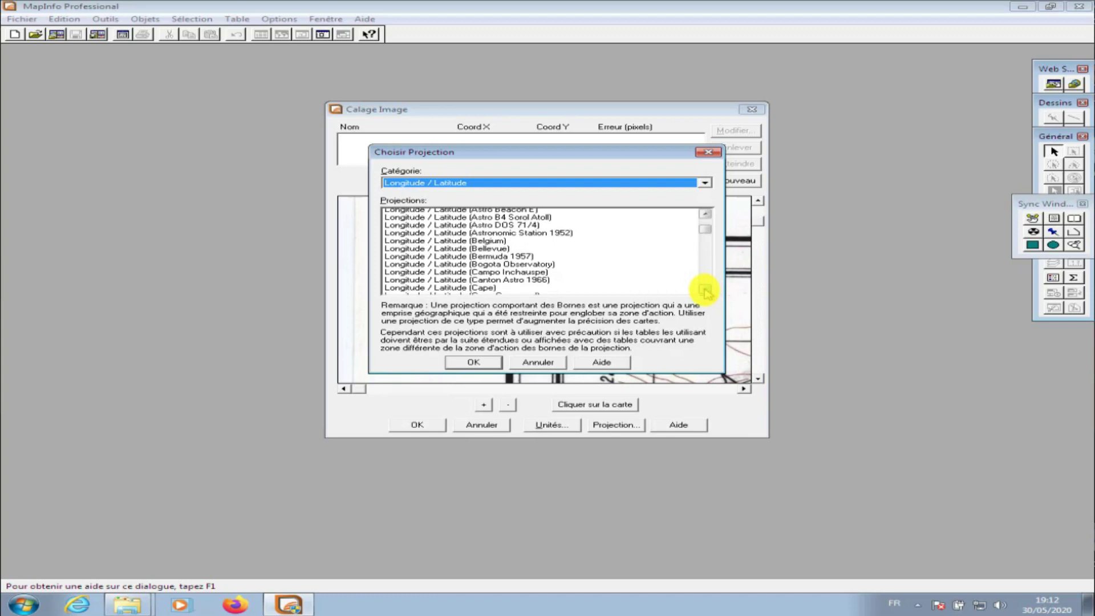
drag(705, 290, 706, 291)
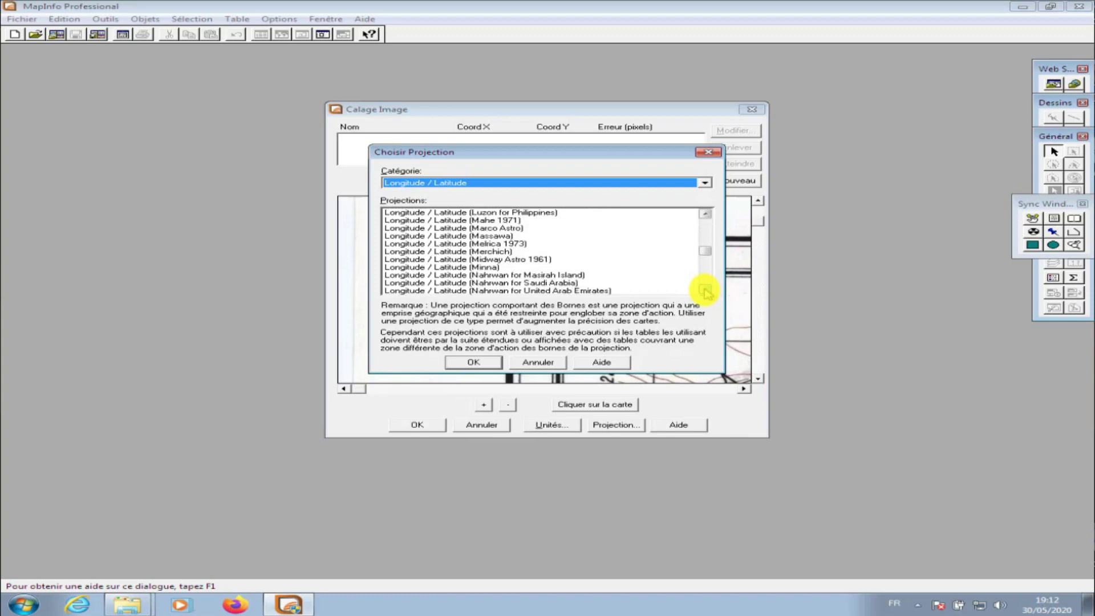
click(489, 252)
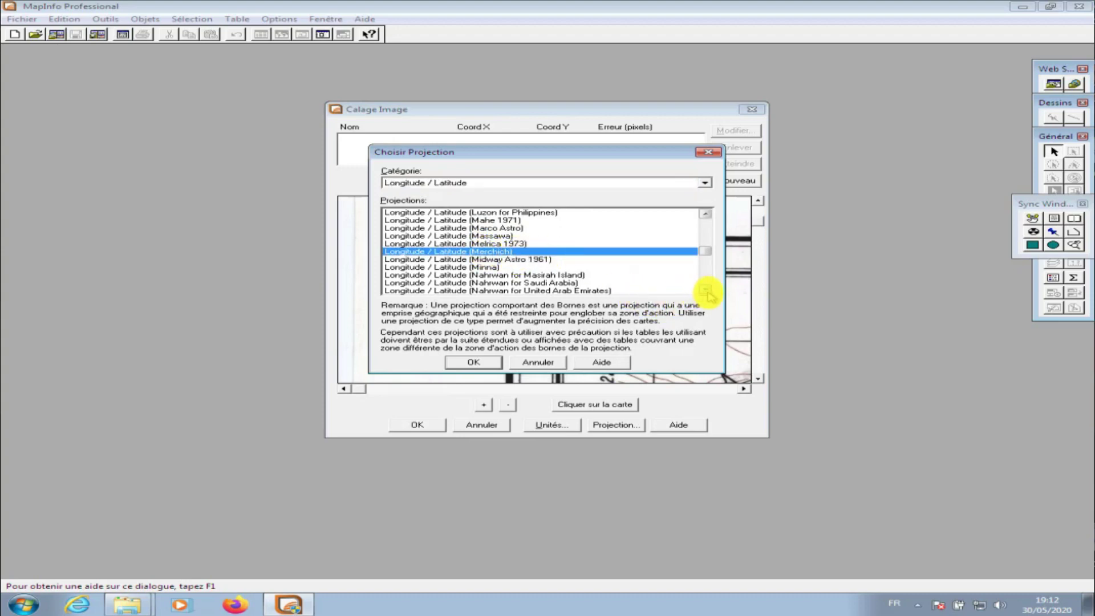
drag(707, 292, 707, 292)
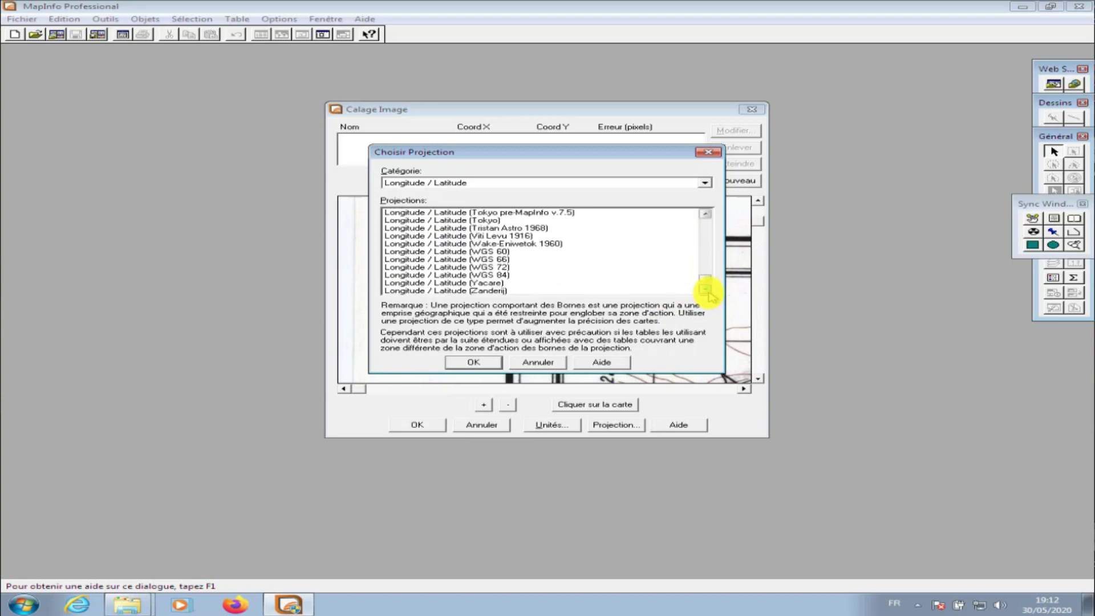
click(505, 276)
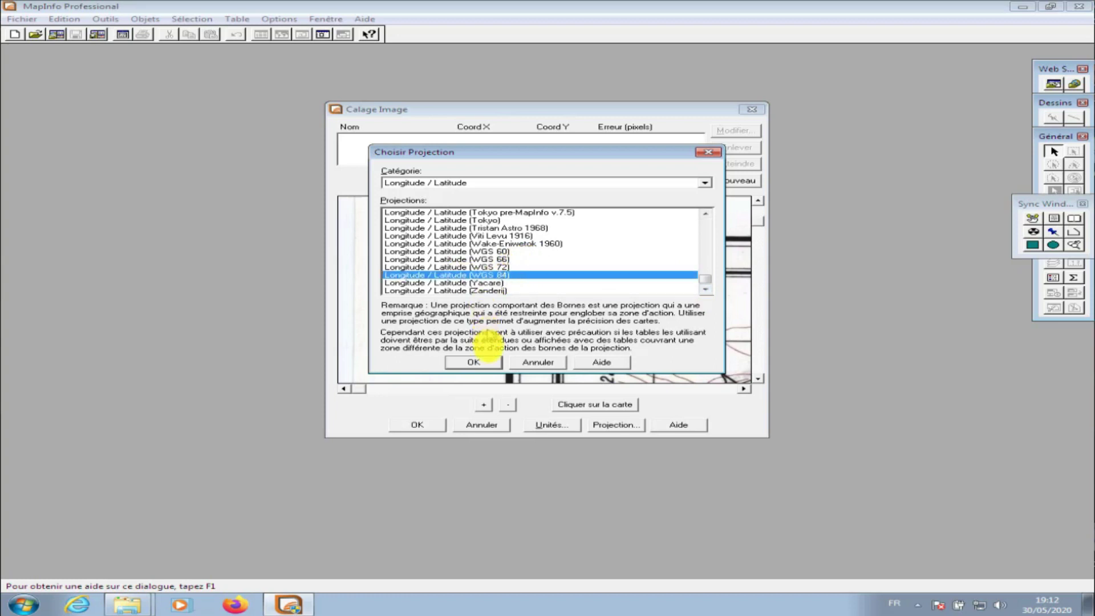
click(475, 361)
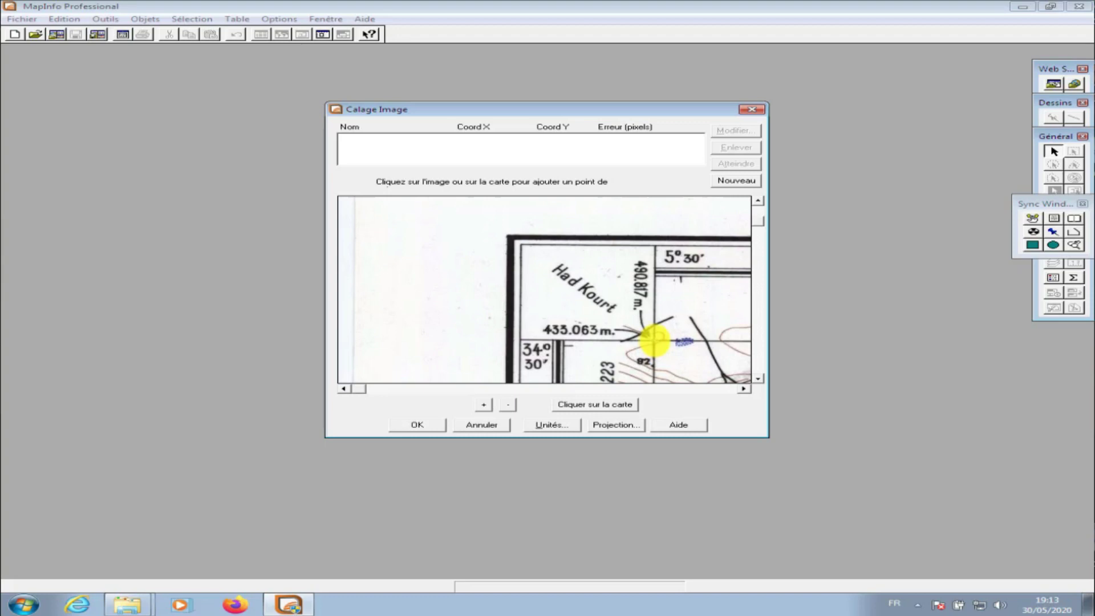
Step: Add a control point at the map's upper-left grid corner near Had Kourt, with Carte X -5,30 and Carte Y 34,30
click(655, 340)
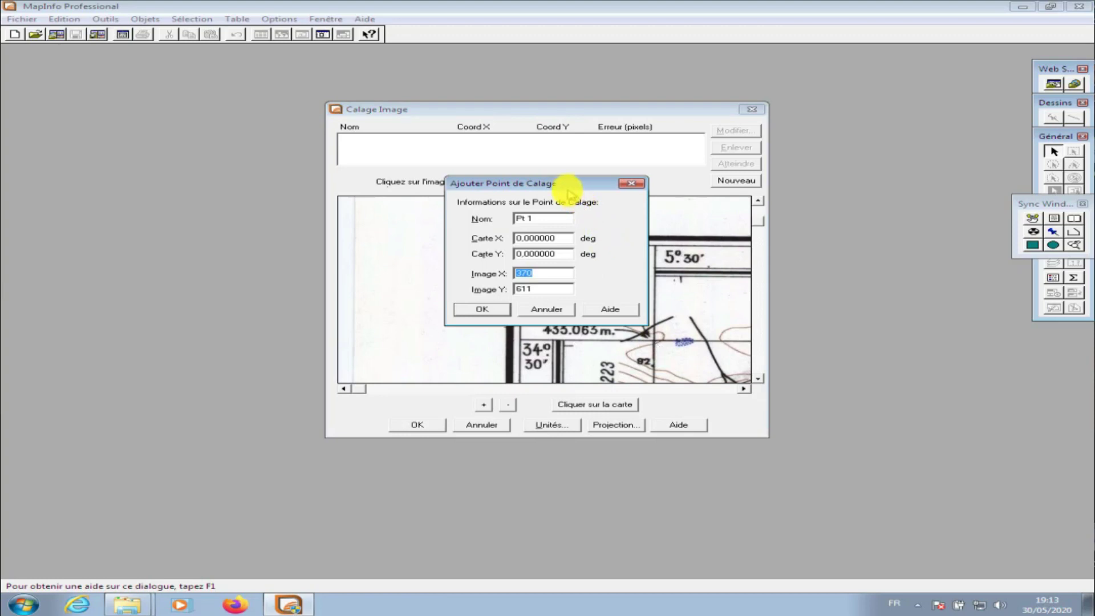
drag(569, 188, 383, 163)
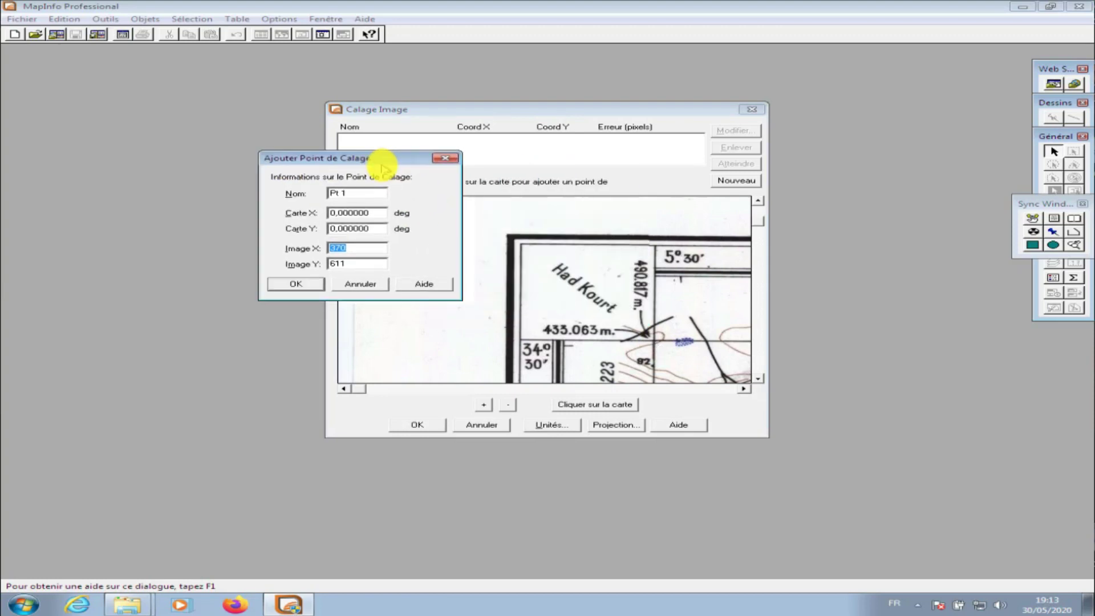
click(383, 212)
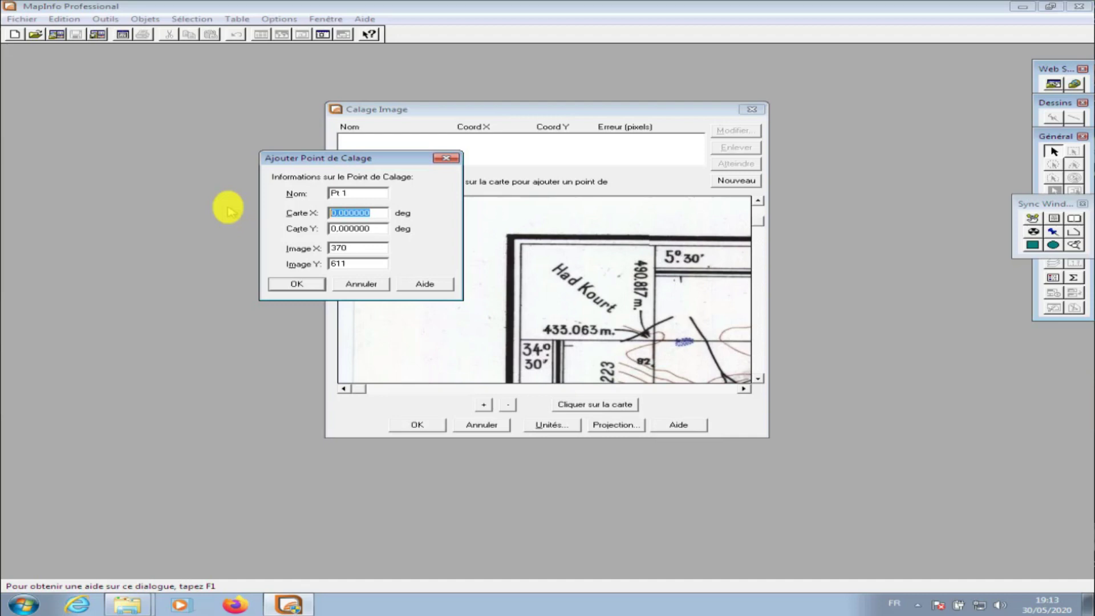
text(-5,30)
key(Tab)
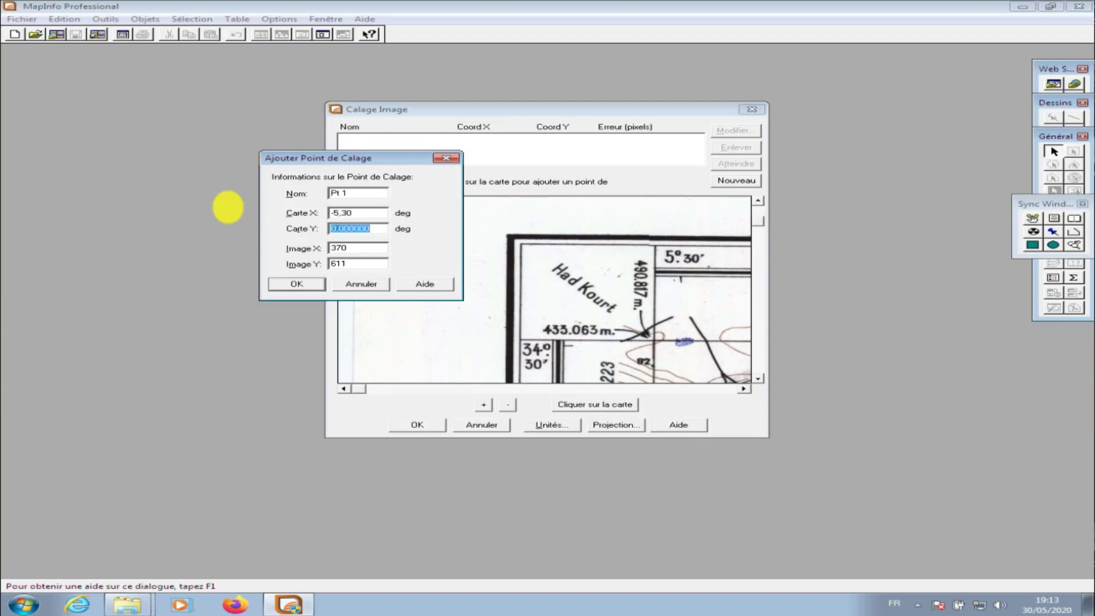
text(34,30)
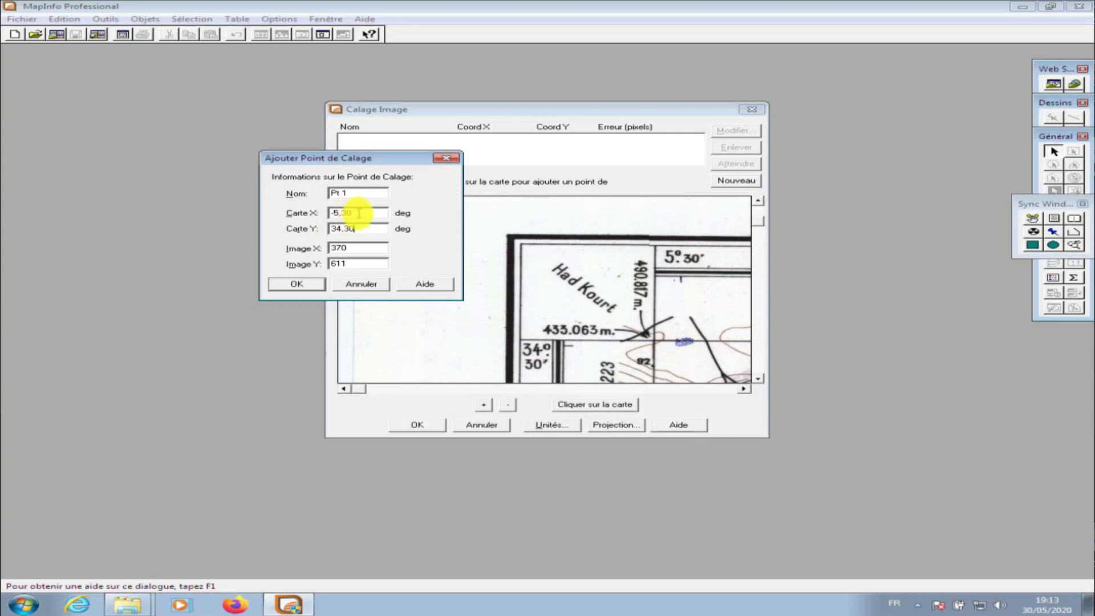
click(302, 287)
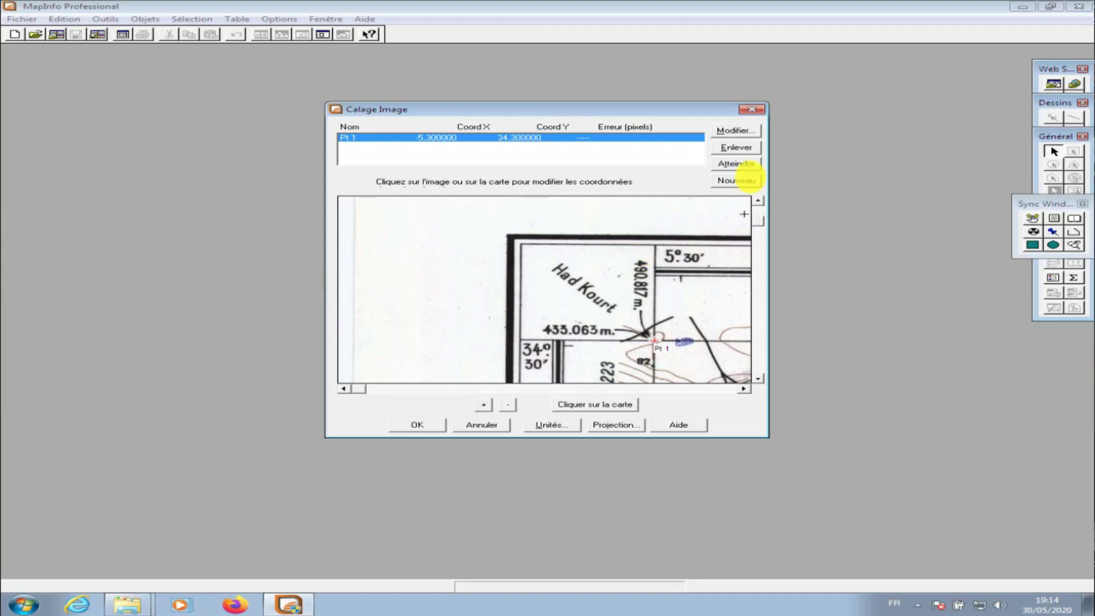
Step: Add a second control point at the map's upper-right grid corner, with Carte X -5,15 and Carte Y 34,30
click(750, 181)
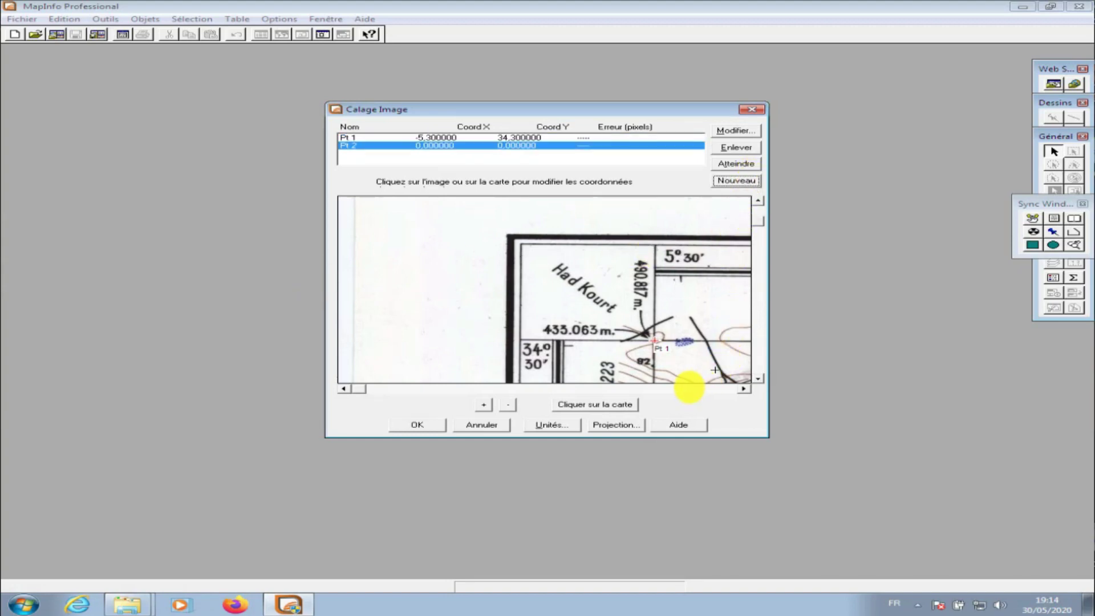
click(689, 390)
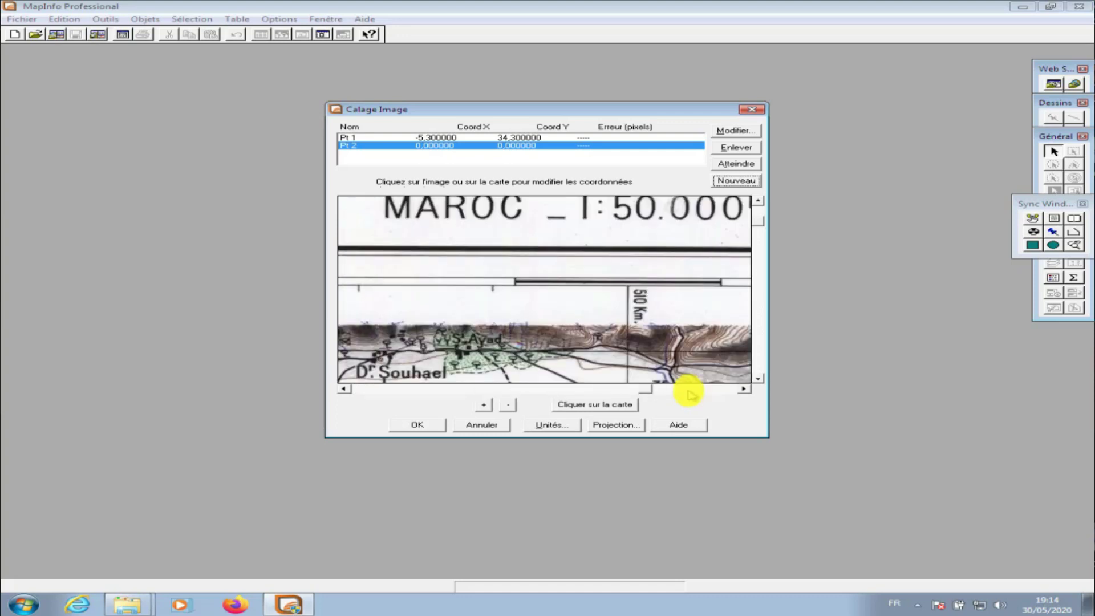
click(719, 388)
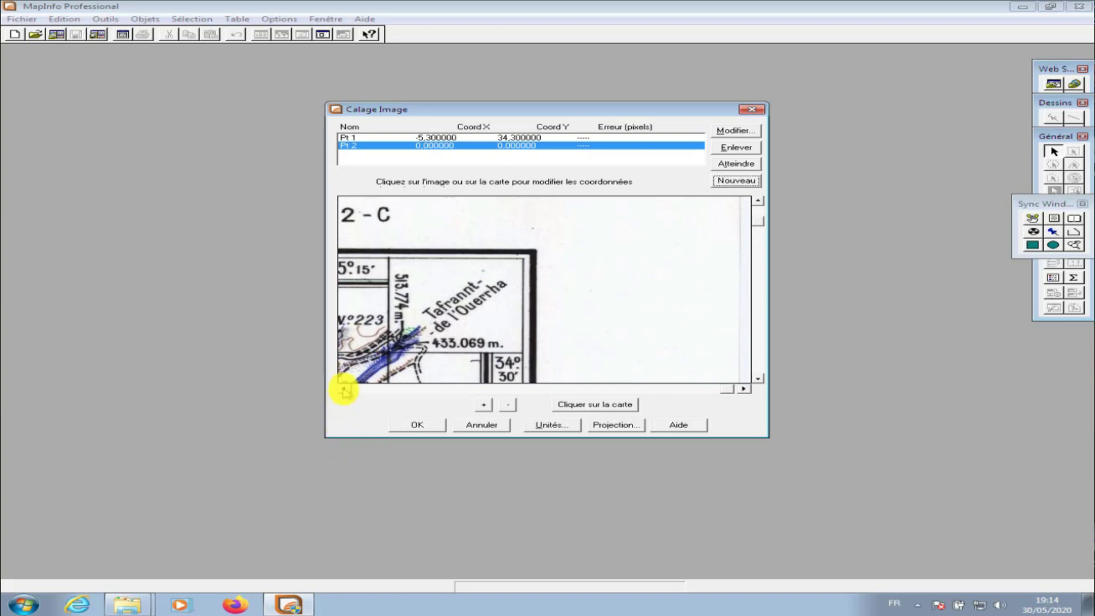
click(344, 388)
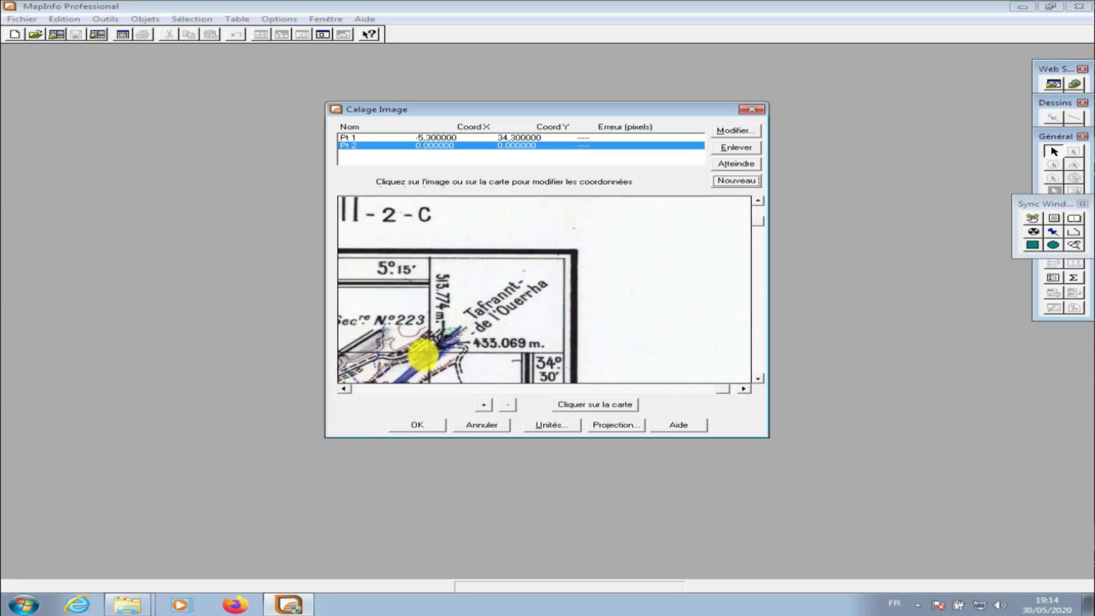
click(428, 352)
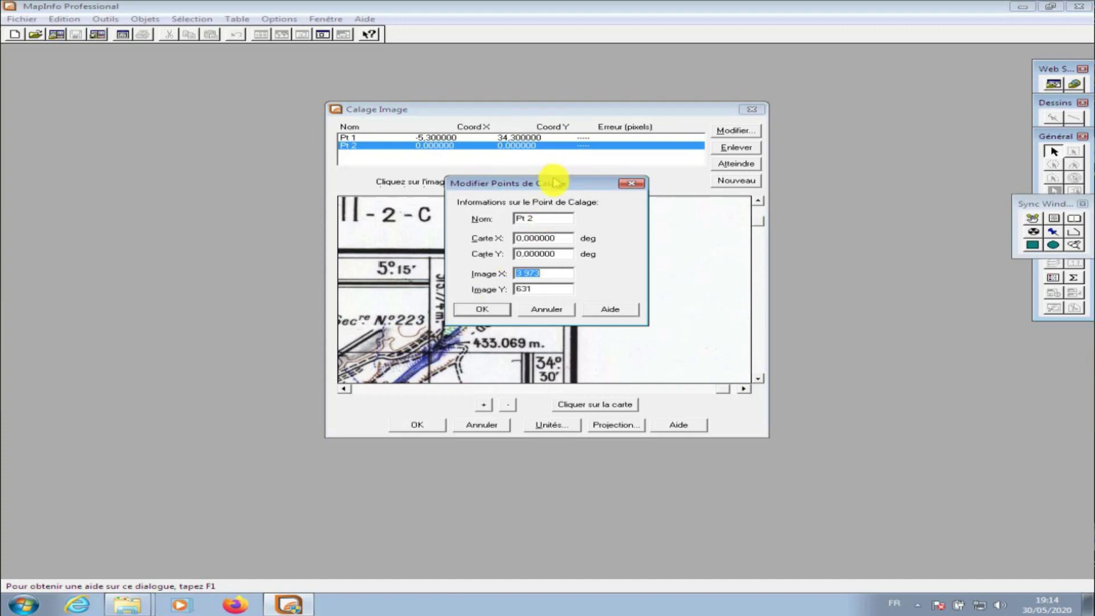
double_click(568, 239)
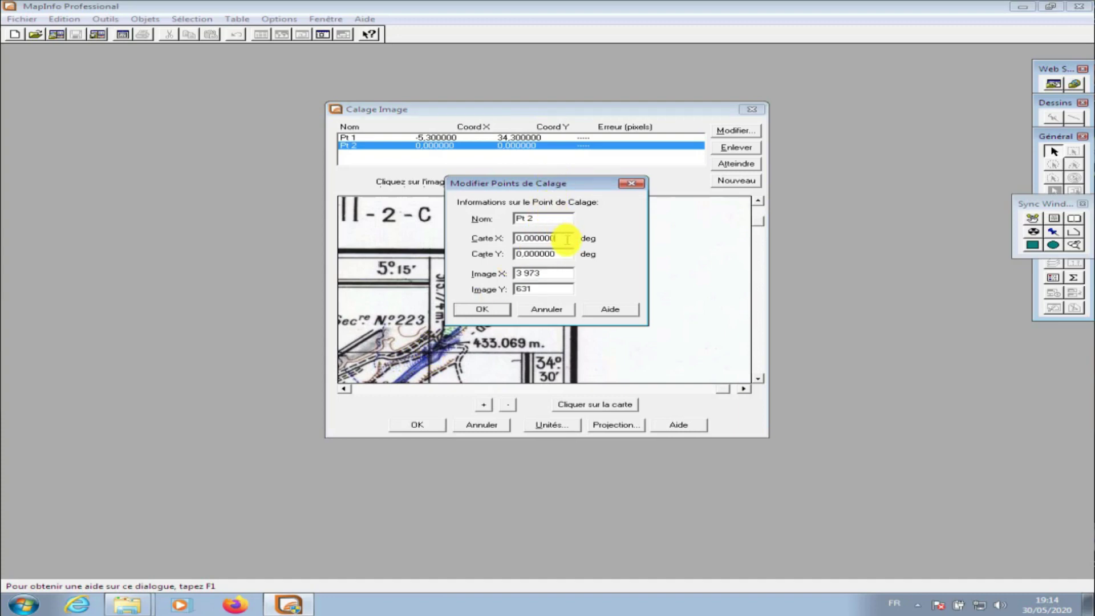
text(-5,15)
key(Tab)
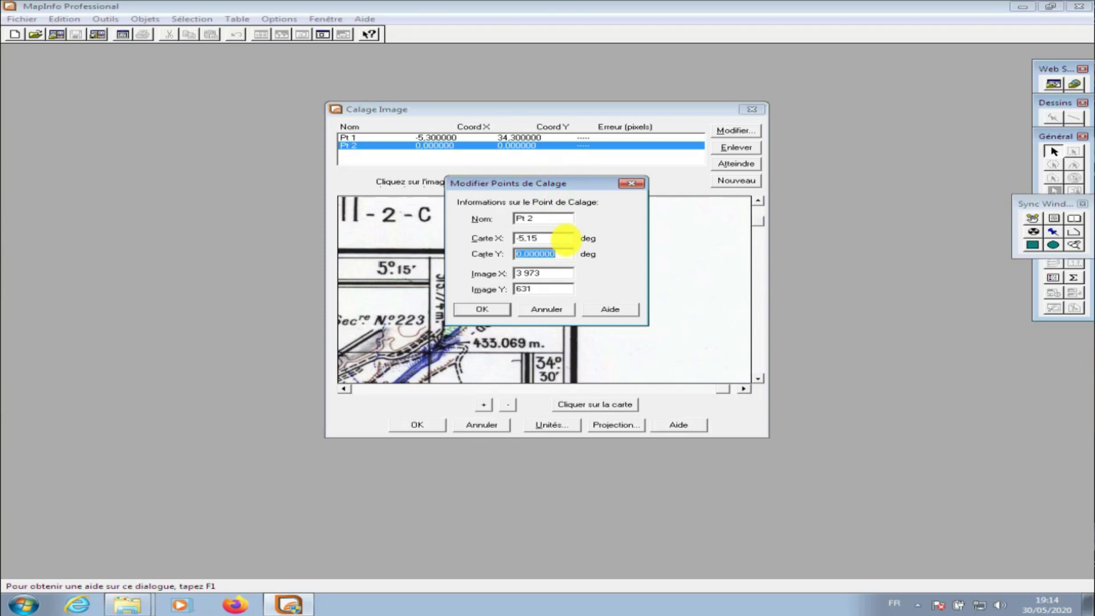
text(34,30)
key(Return)
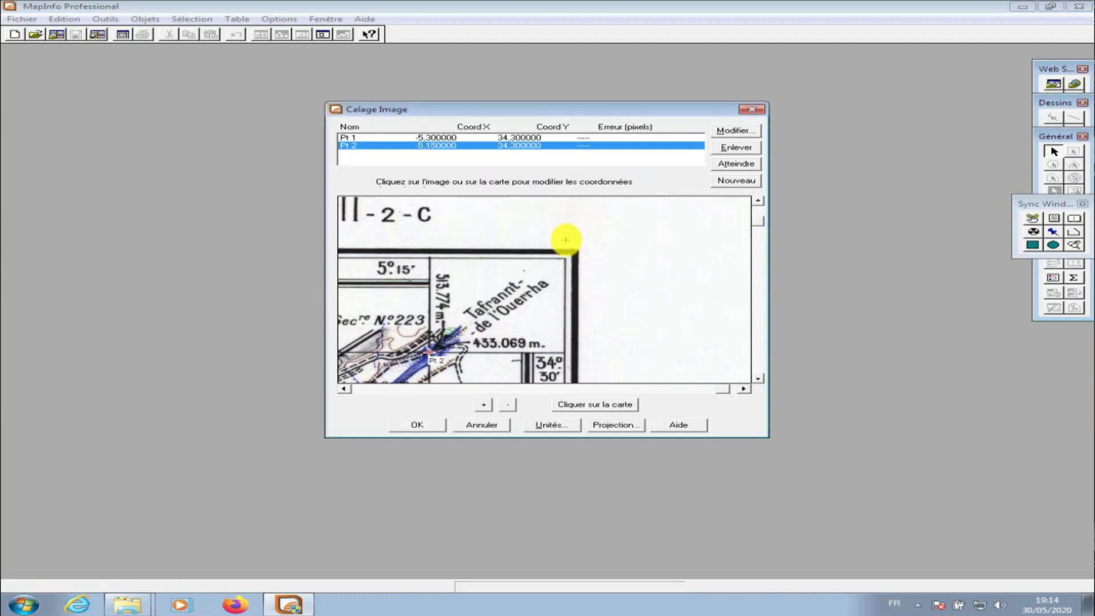
Step: Place a third control point at the map's lower-right grid corner near Fès-Ouest
click(755, 181)
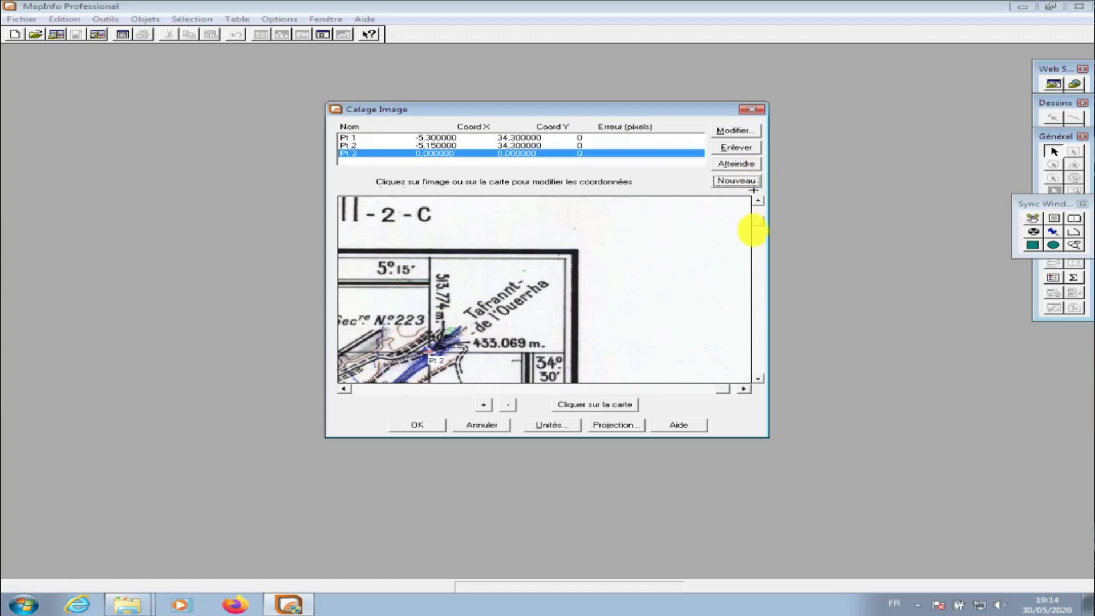
click(757, 234)
click(758, 264)
click(762, 342)
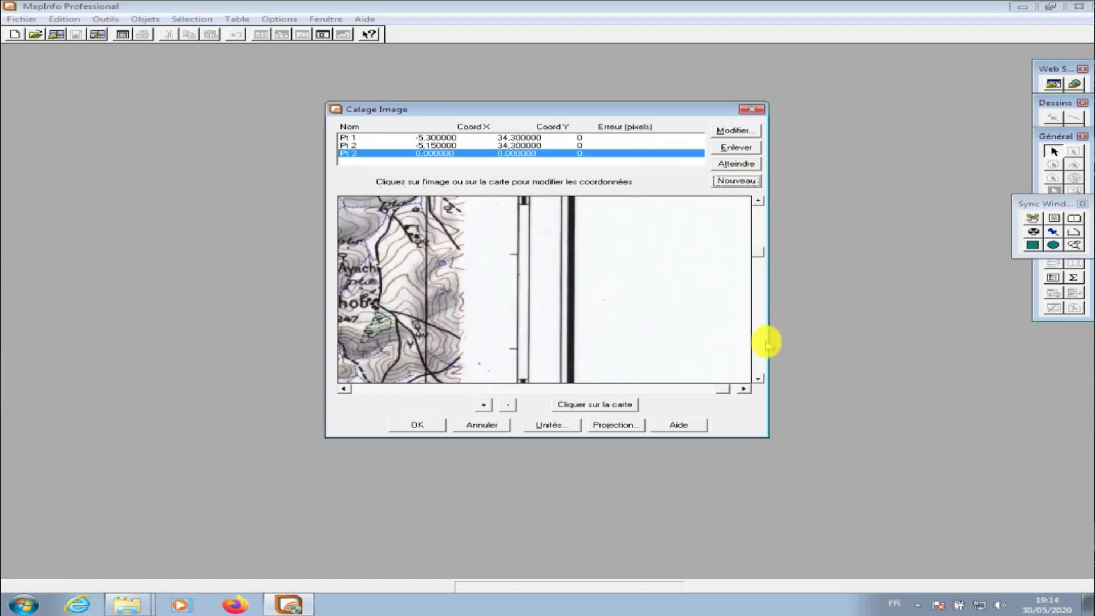
click(758, 379)
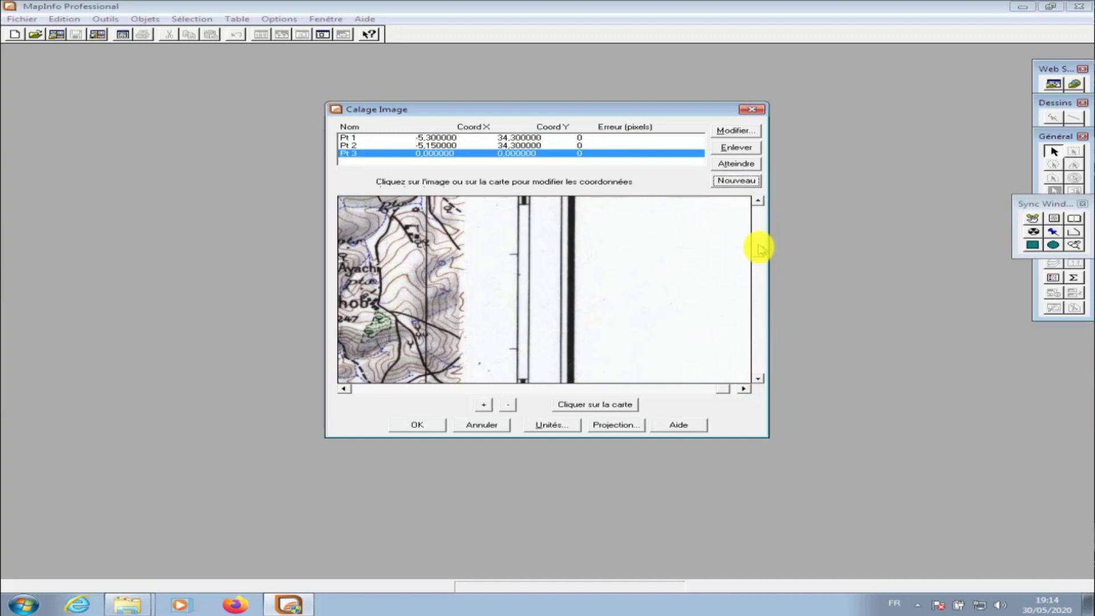
click(762, 343)
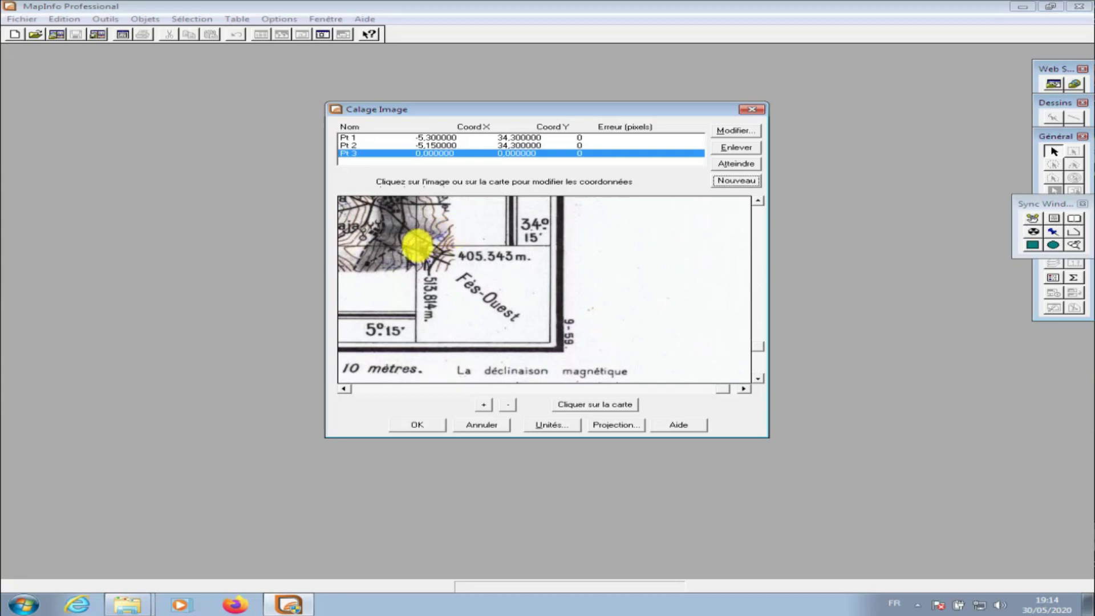
click(416, 246)
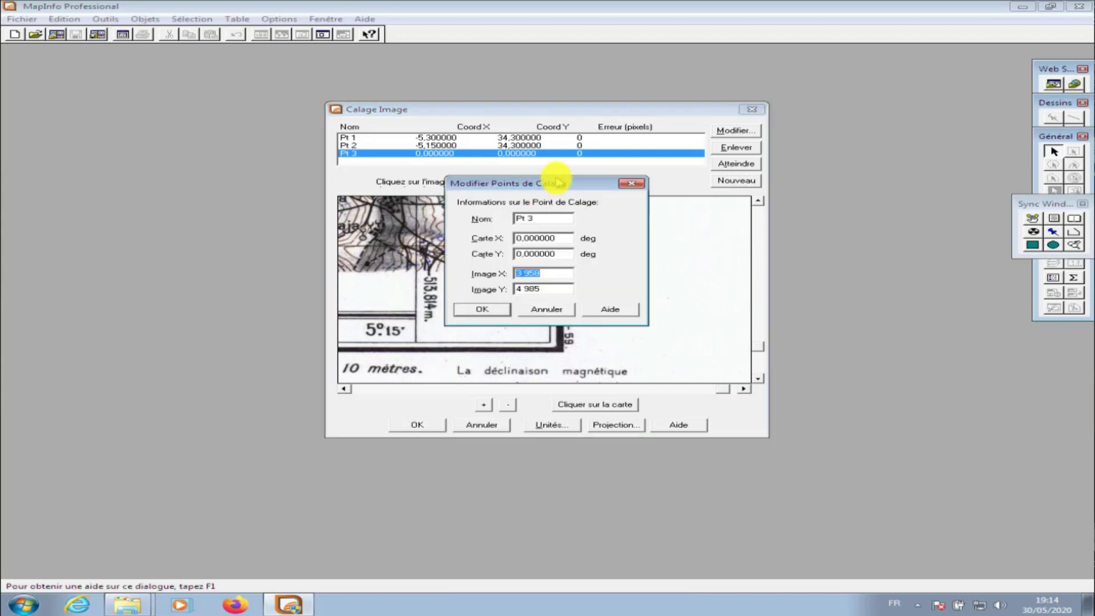
Step: Set the third control point's Carte X to -5,15 and Carte Y to 34,15
drag(556, 182, 578, 190)
drag(692, 240, 692, 238)
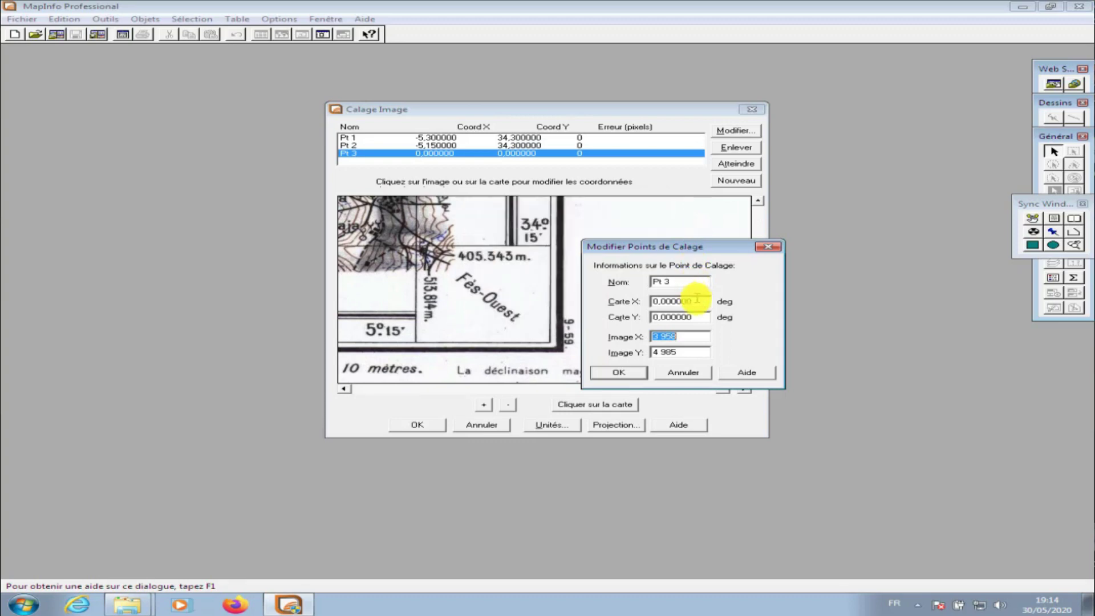
drag(701, 301, 610, 290)
text(-)
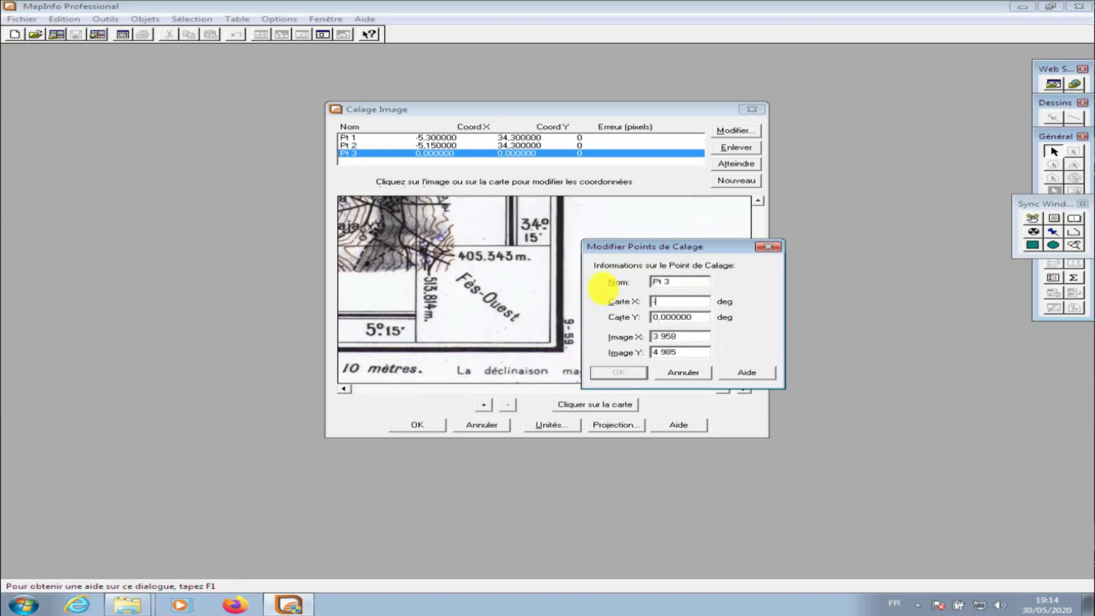
text(5,15)
key(Tab)
text(3)
key(Return)
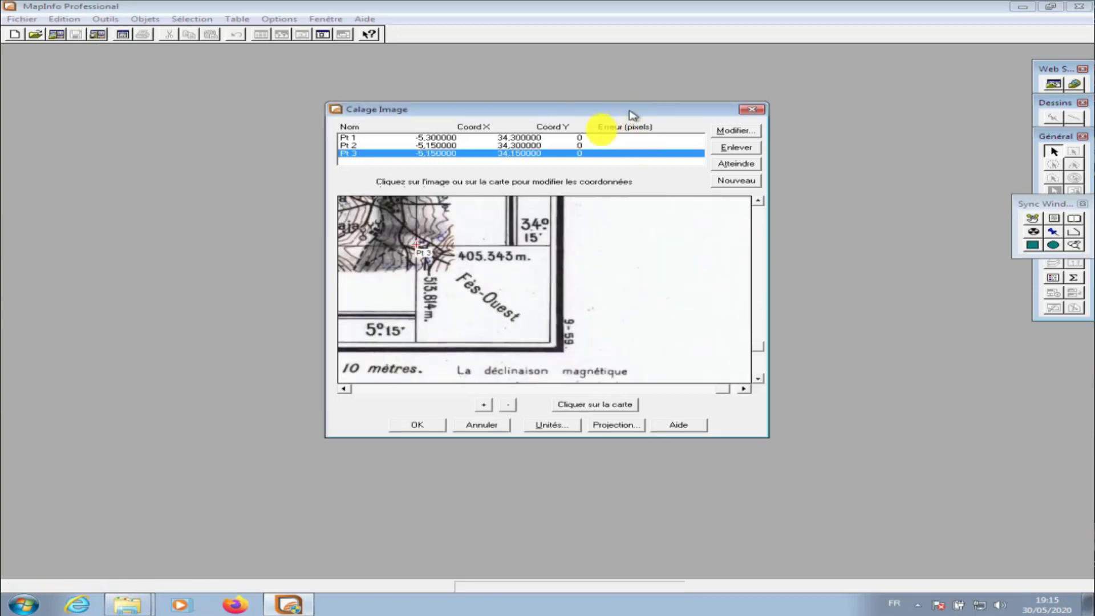
Step: Place a fourth control point at the map's lower-left grid corner near Petitjean-Moulay Idriss
click(730, 181)
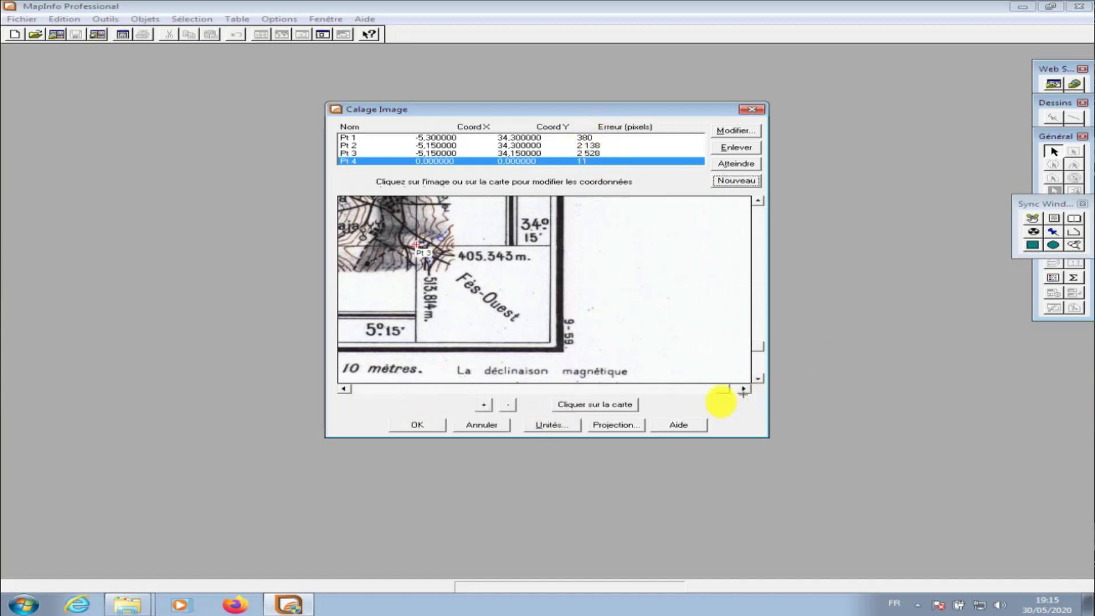
drag(545, 386, 378, 388)
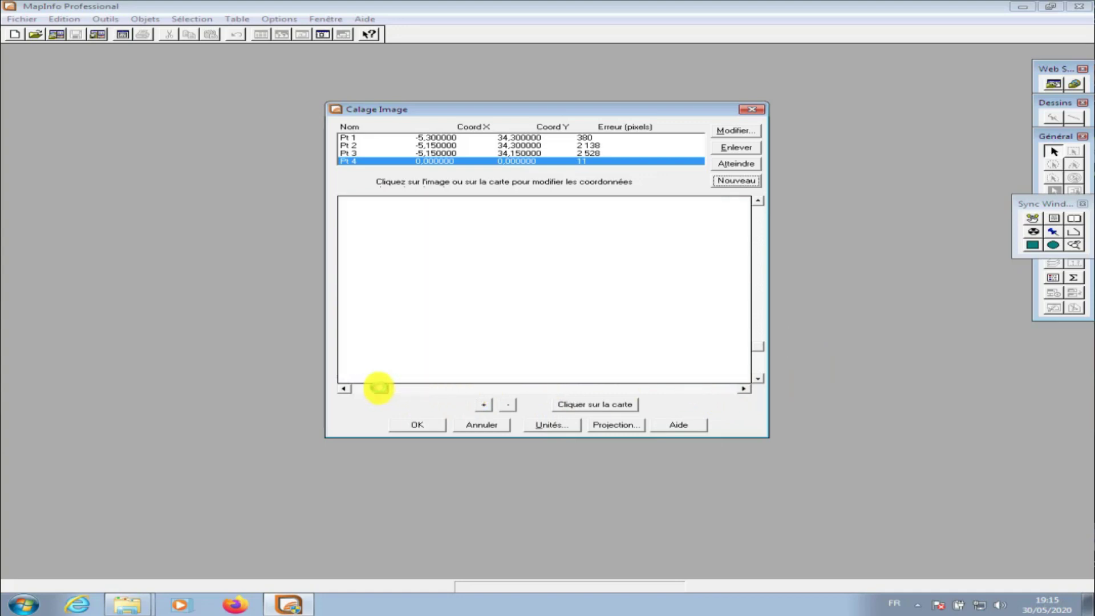
click(344, 388)
click(346, 387)
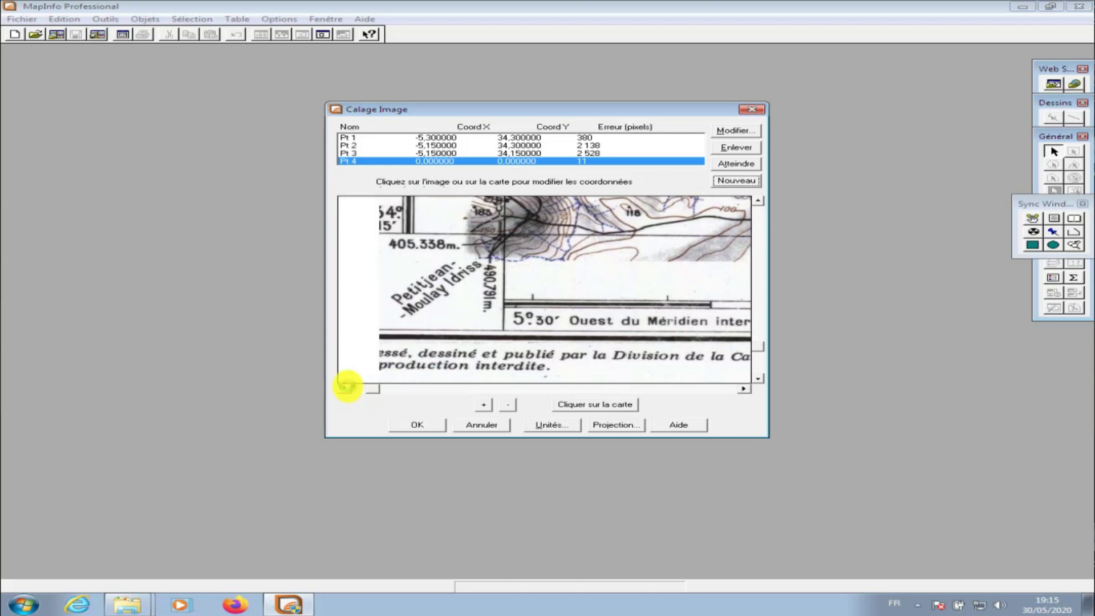
click(346, 387)
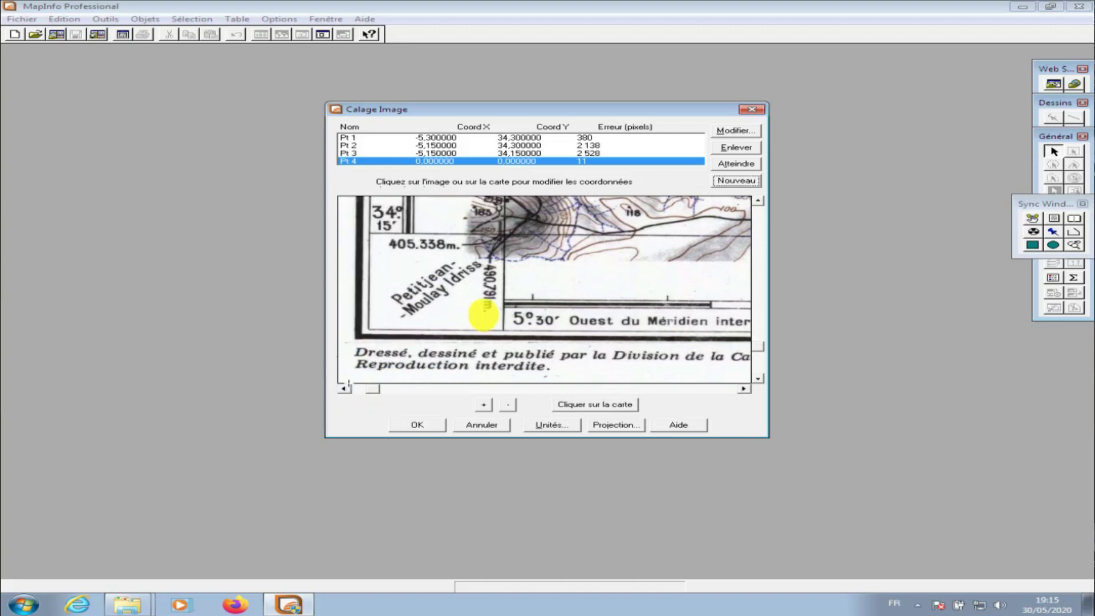
click(504, 235)
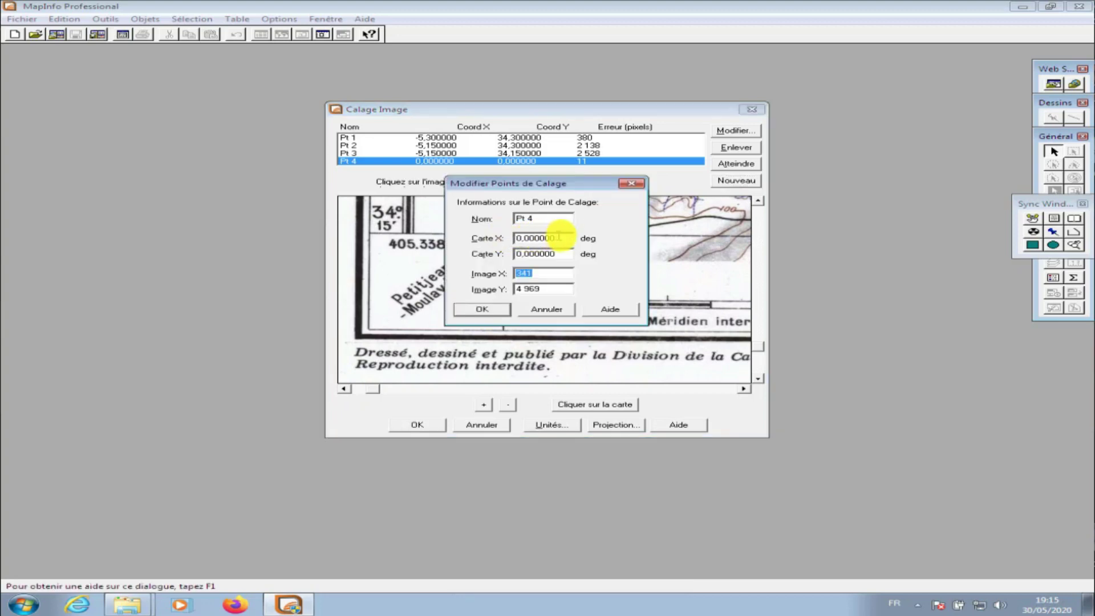
Step: Set the fourth control point's Carte X to -5,30 and Carte Y to 34,15
drag(566, 188, 702, 190)
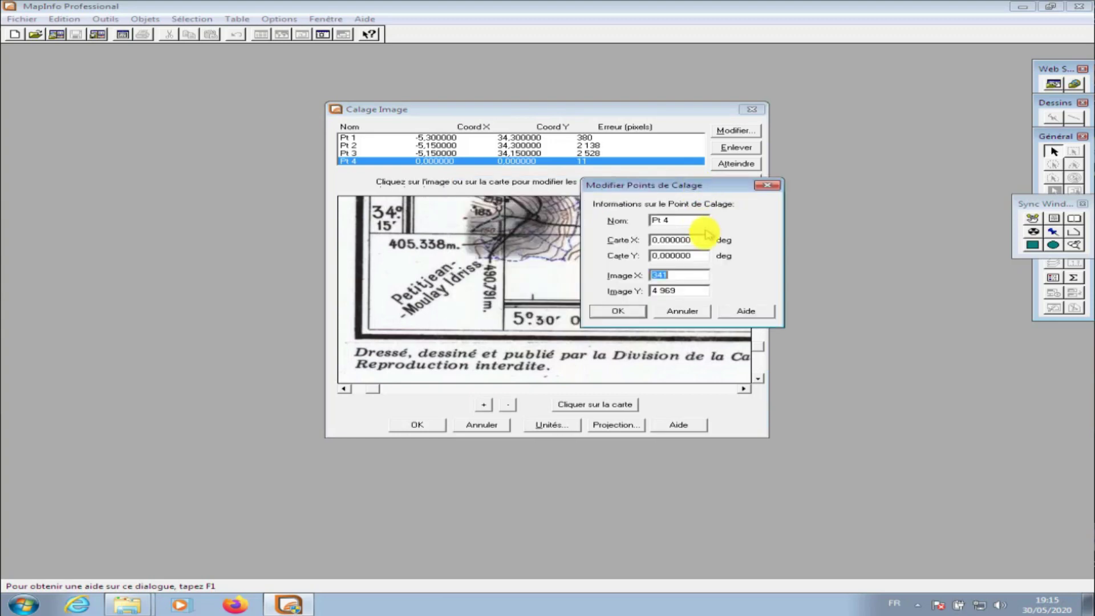
drag(694, 241, 640, 242)
text(-)
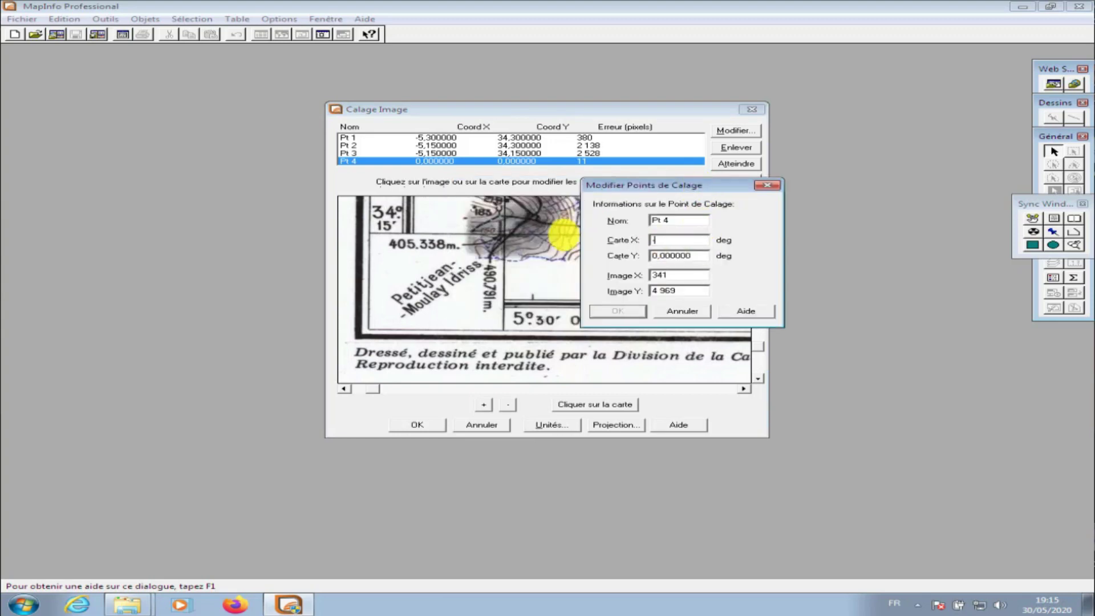
text(5,30)
key(Tab)
text(34)
key(Return)
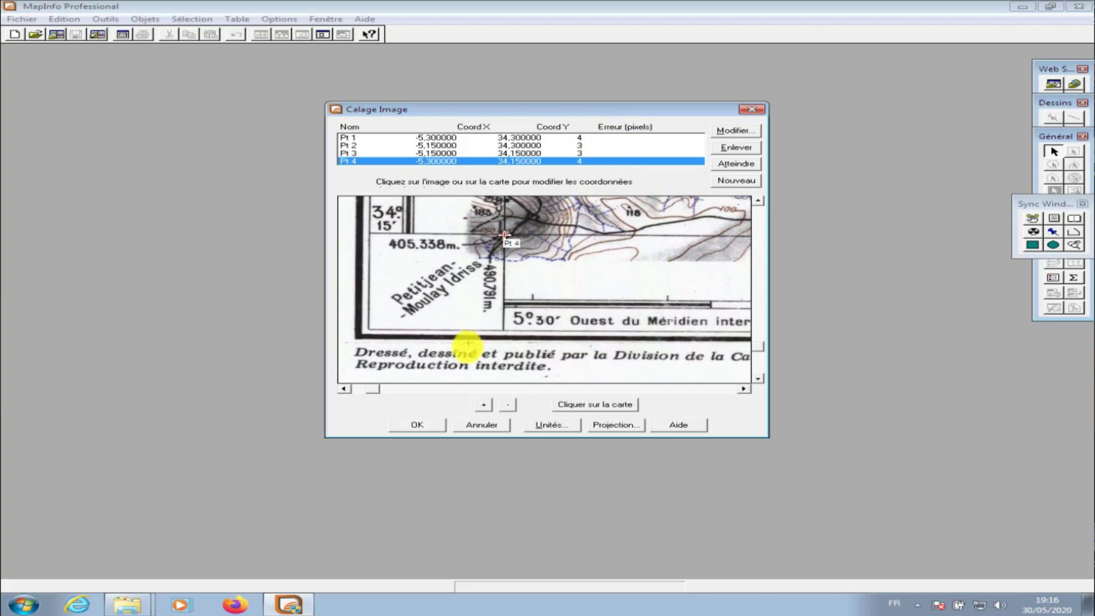
Step: Refine the image position of control point Pt 4 on the grid-line crossing at maximum magnification
click(484, 405)
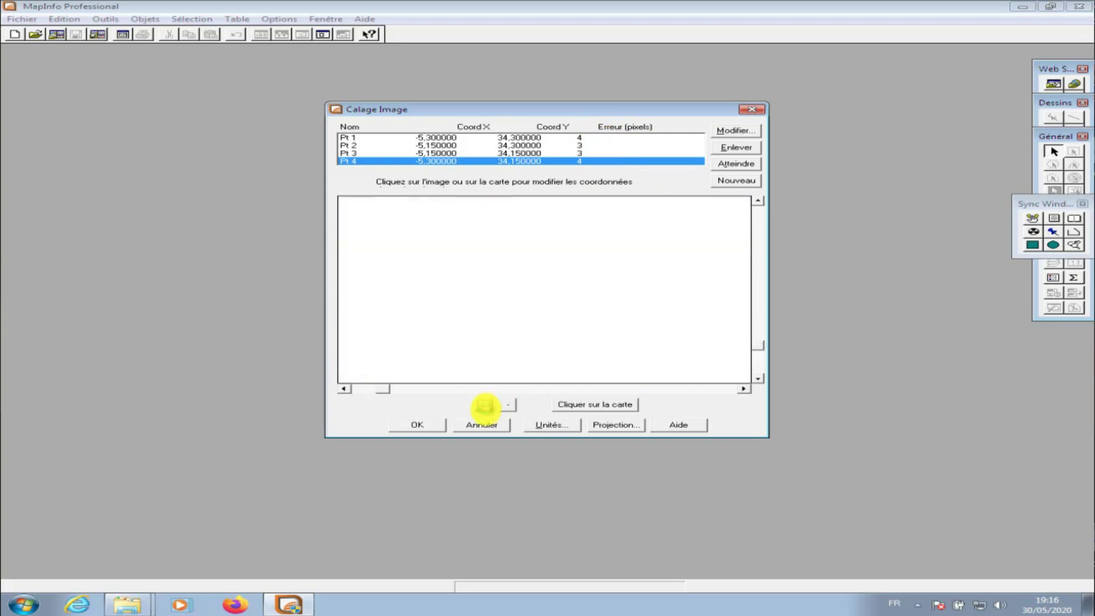
click(484, 405)
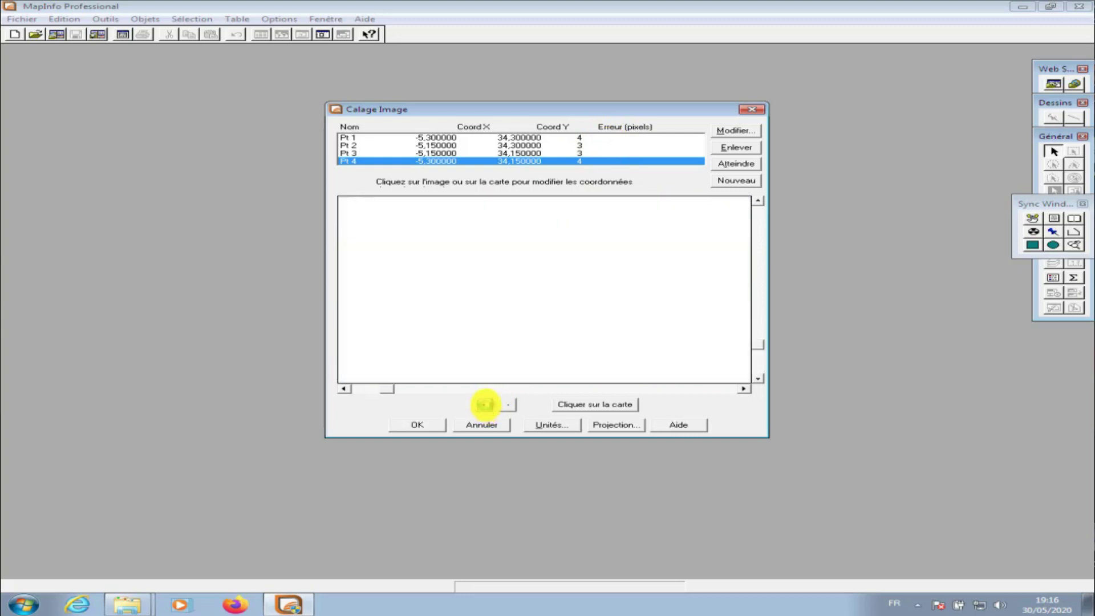
click(485, 404)
click(485, 405)
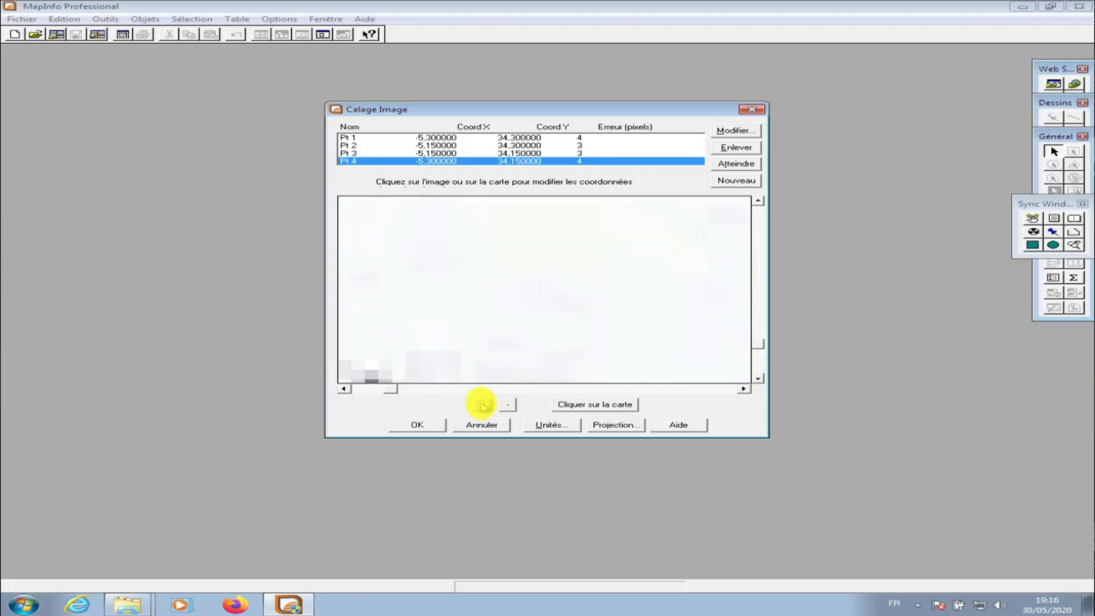
click(484, 405)
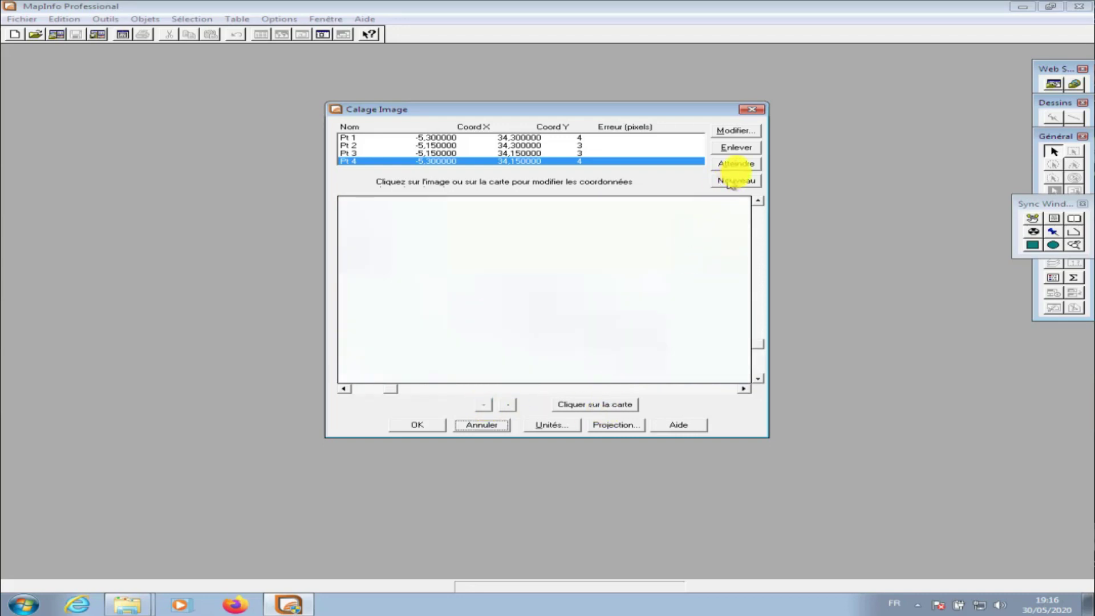
click(736, 164)
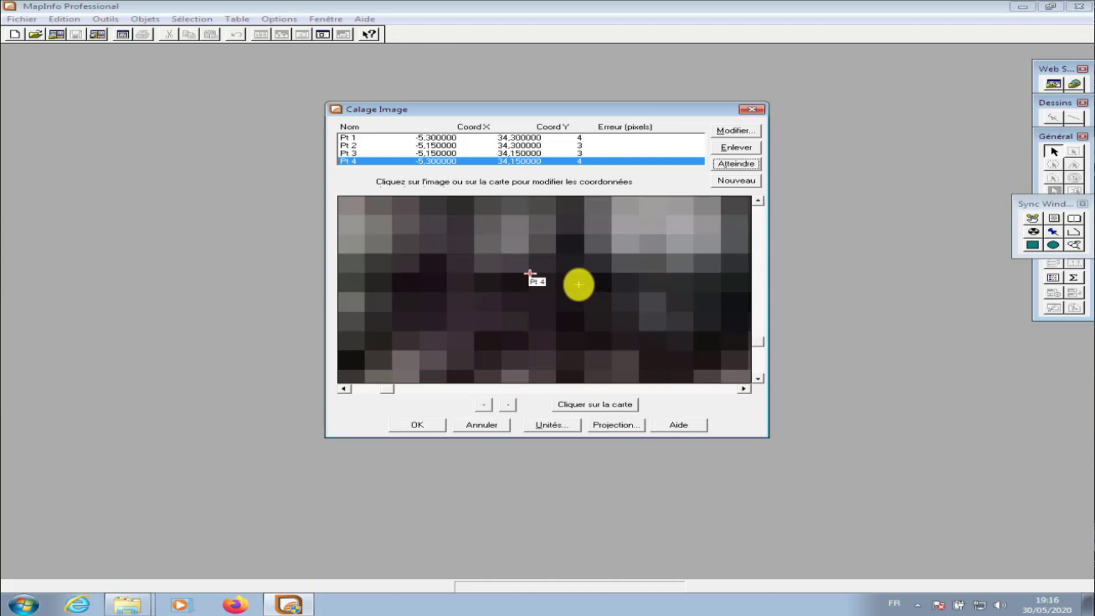
click(577, 284)
click(481, 311)
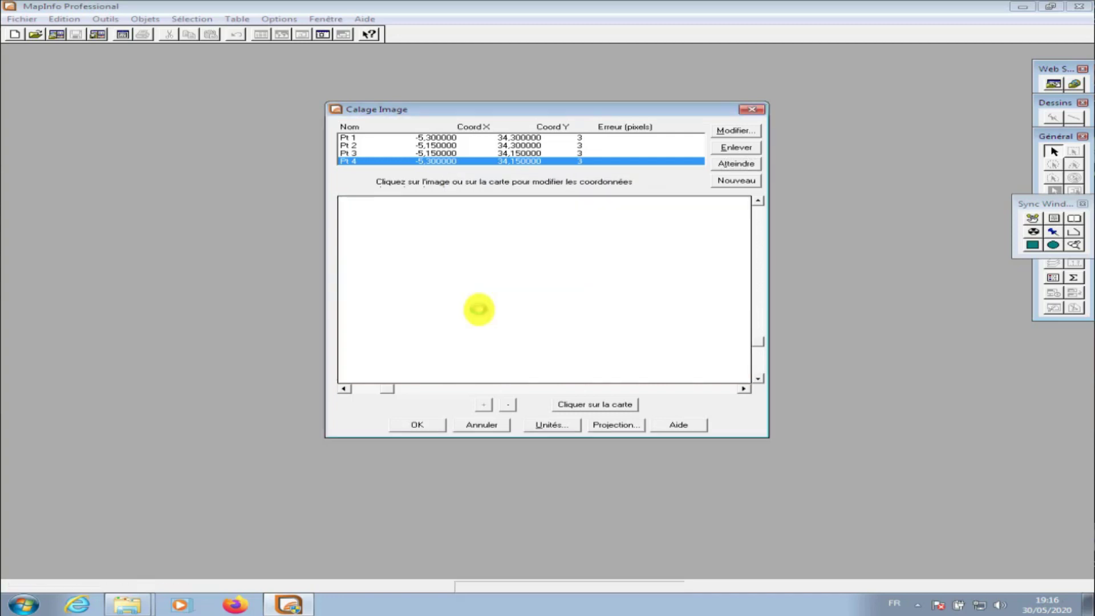
Step: Go to control point Pt 3 and reposition it on the crossing of the dark grid lines
click(606, 153)
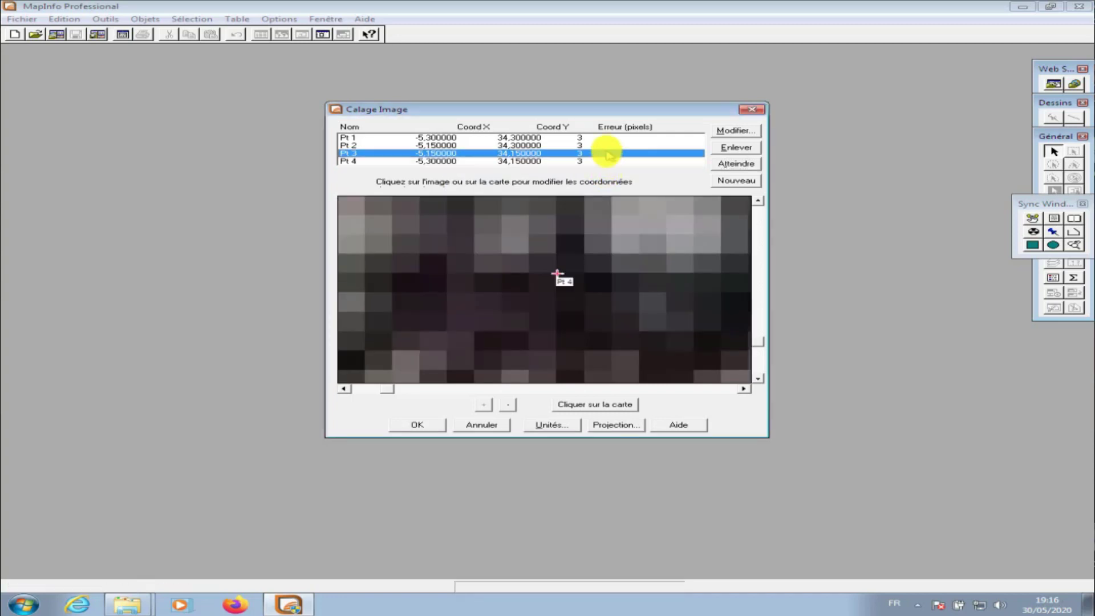
click(734, 166)
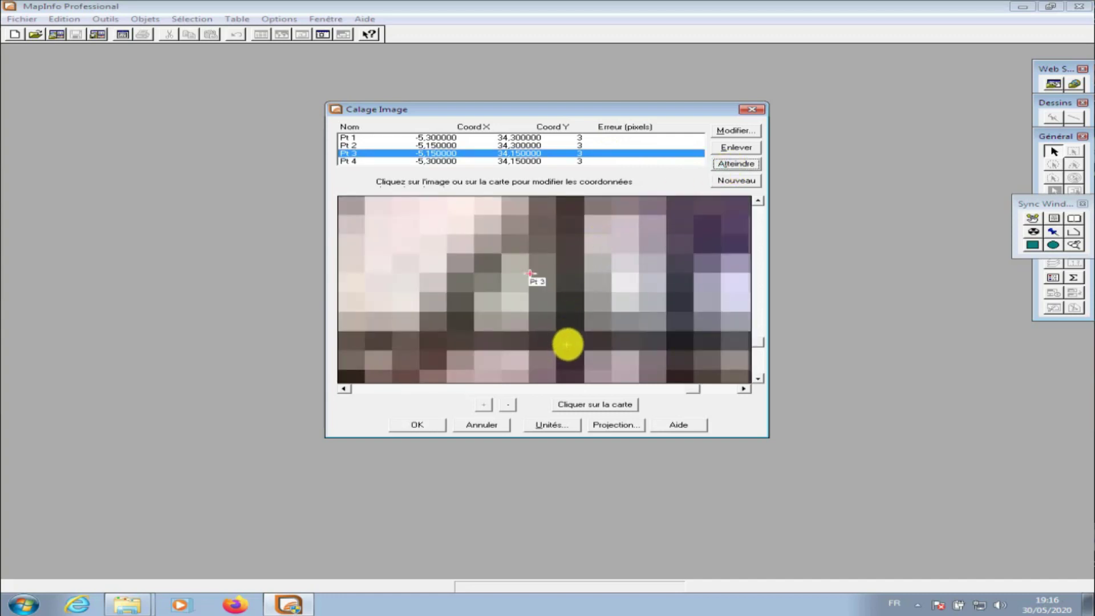
click(562, 345)
click(483, 308)
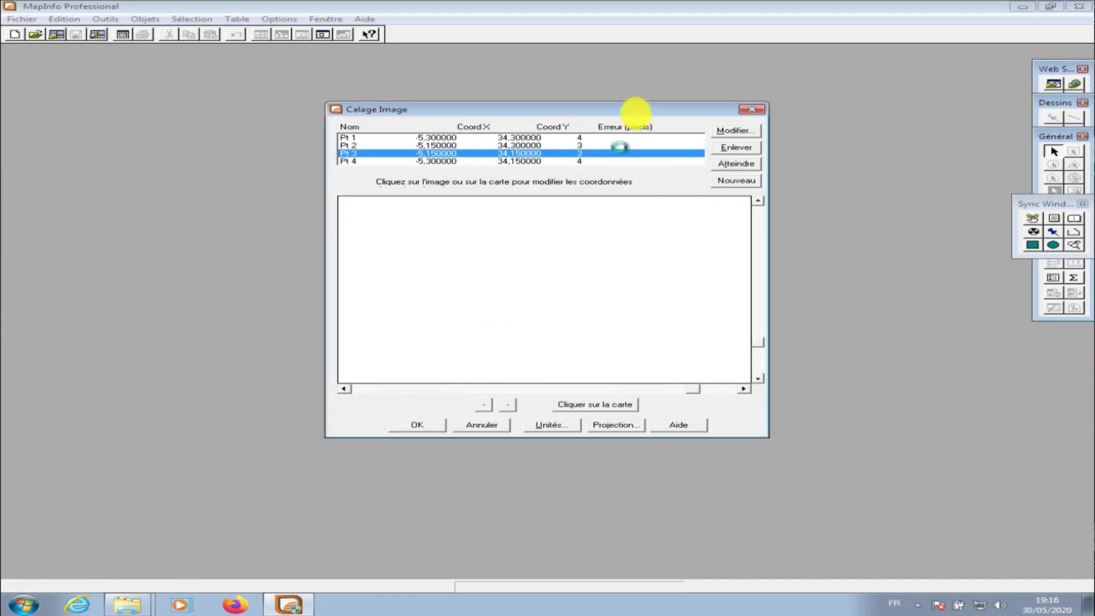
Step: Go to control point Pt 2 and shift its image position slightly onto the grid corner
click(619, 145)
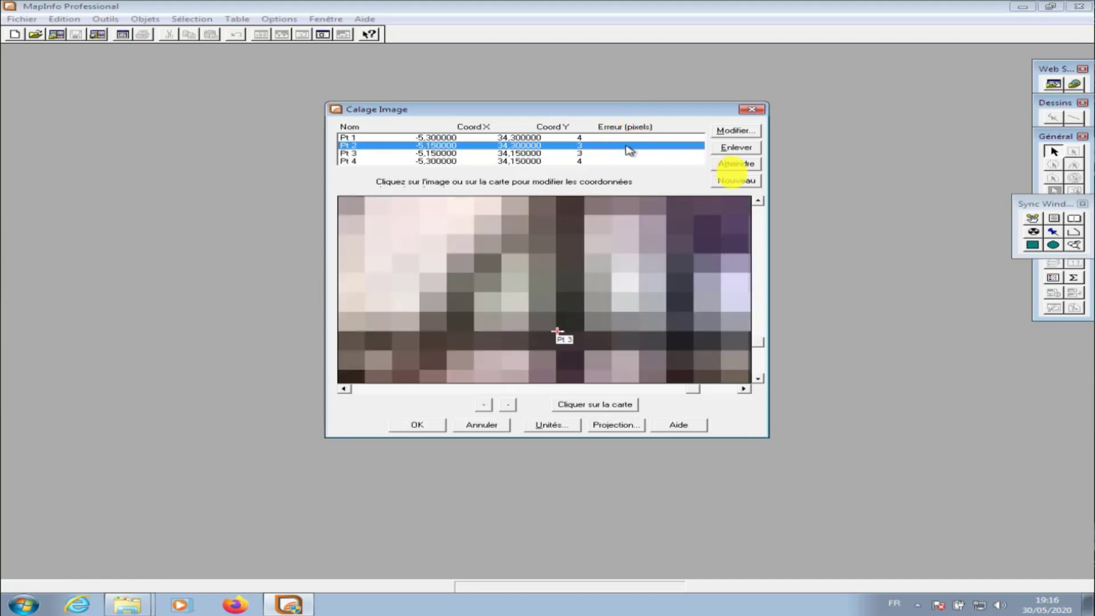
click(750, 166)
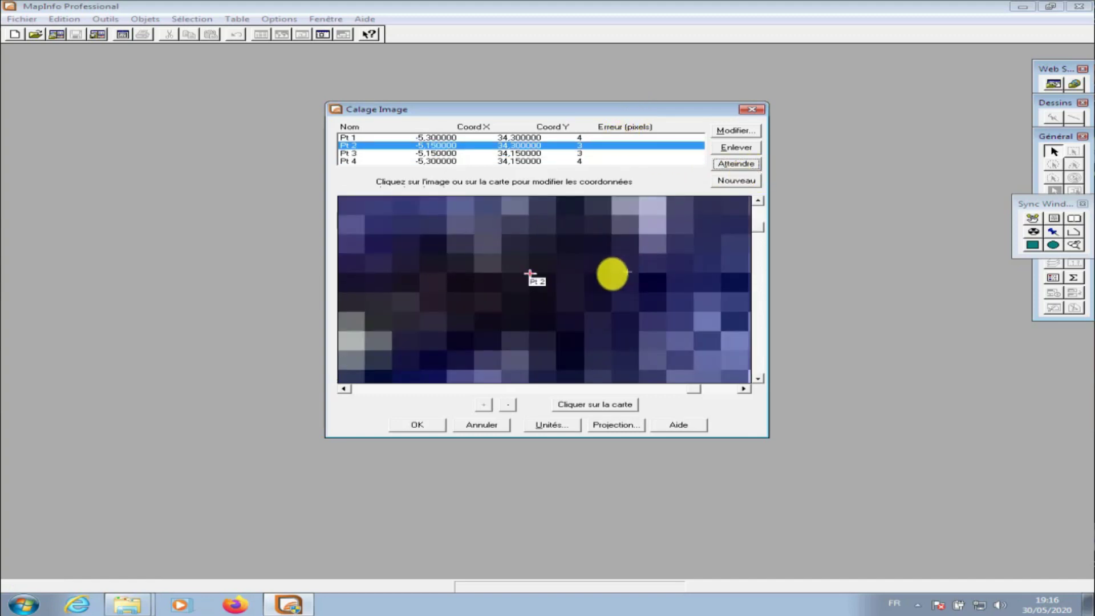
click(570, 288)
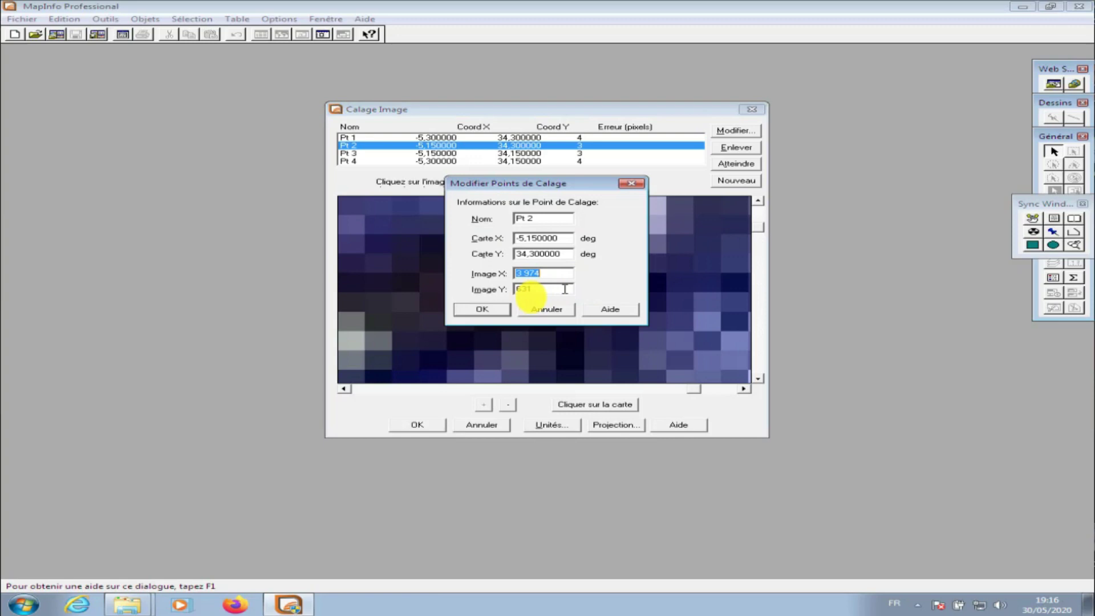
click(492, 309)
Step: Go to control point Pt 1 and reposition it at the crossing of the dark grid lines
click(623, 137)
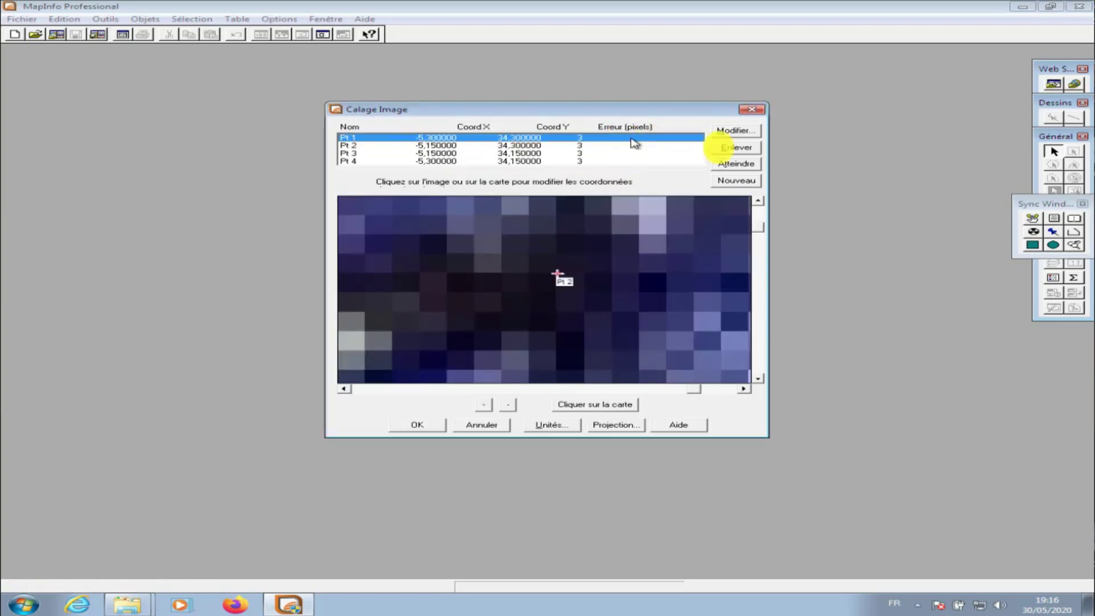
click(736, 164)
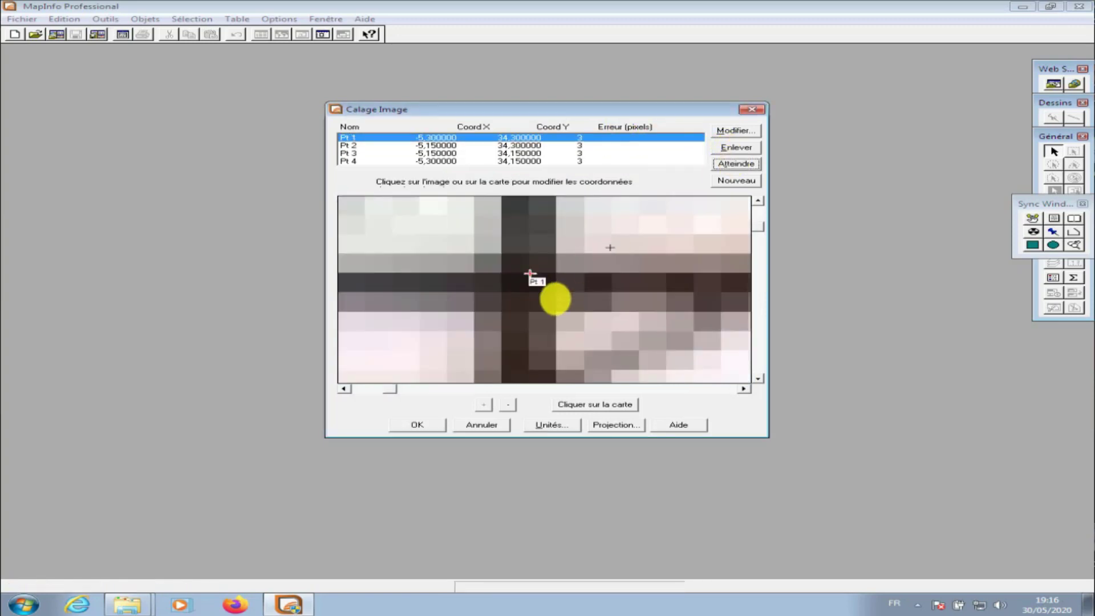
click(519, 305)
click(492, 309)
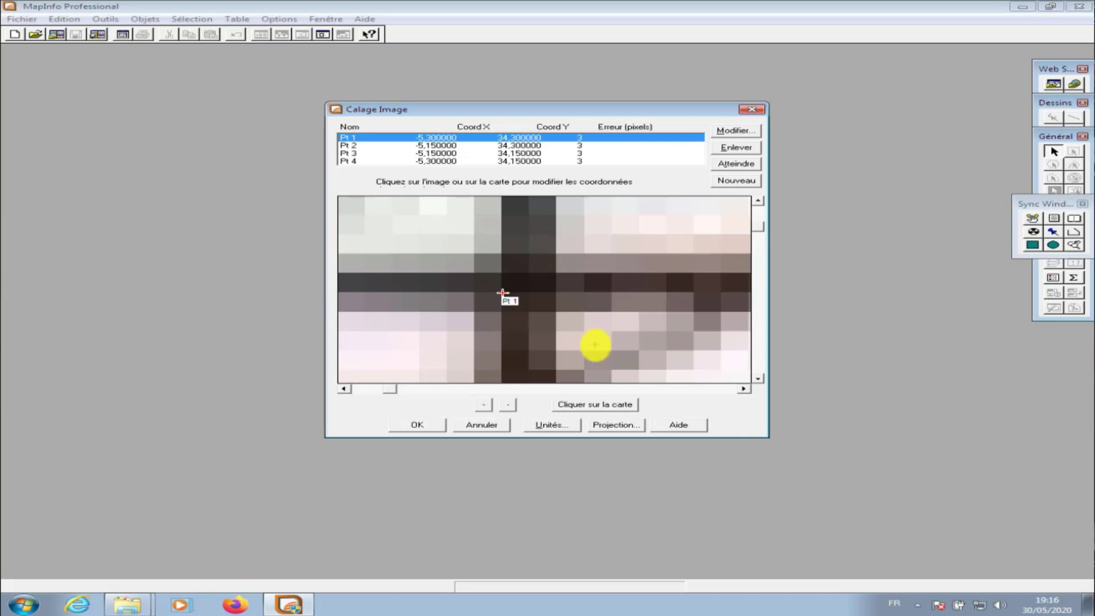
click(558, 296)
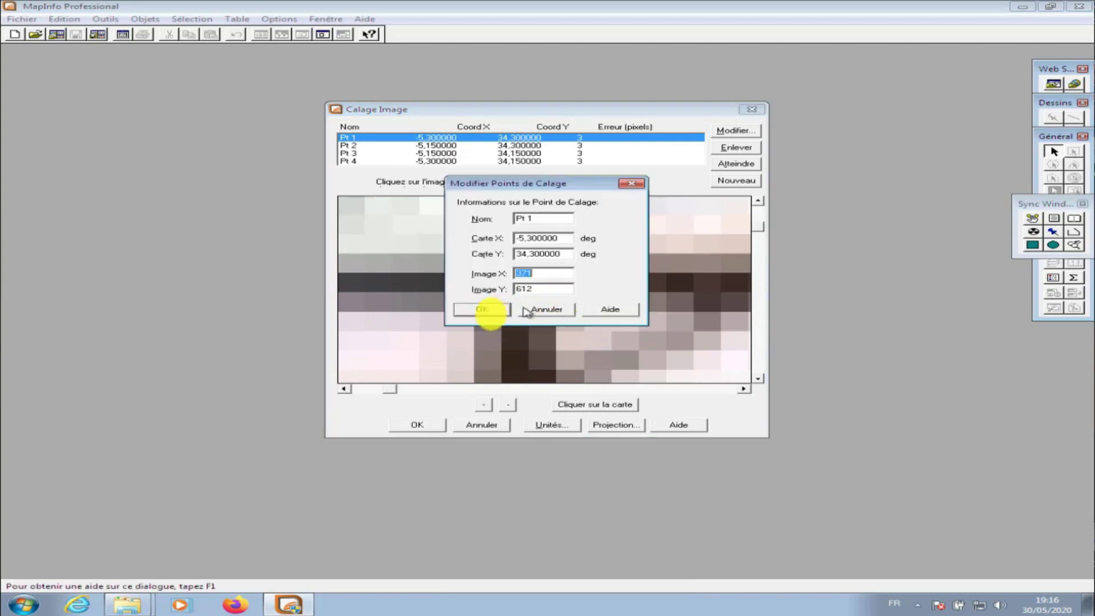
click(491, 309)
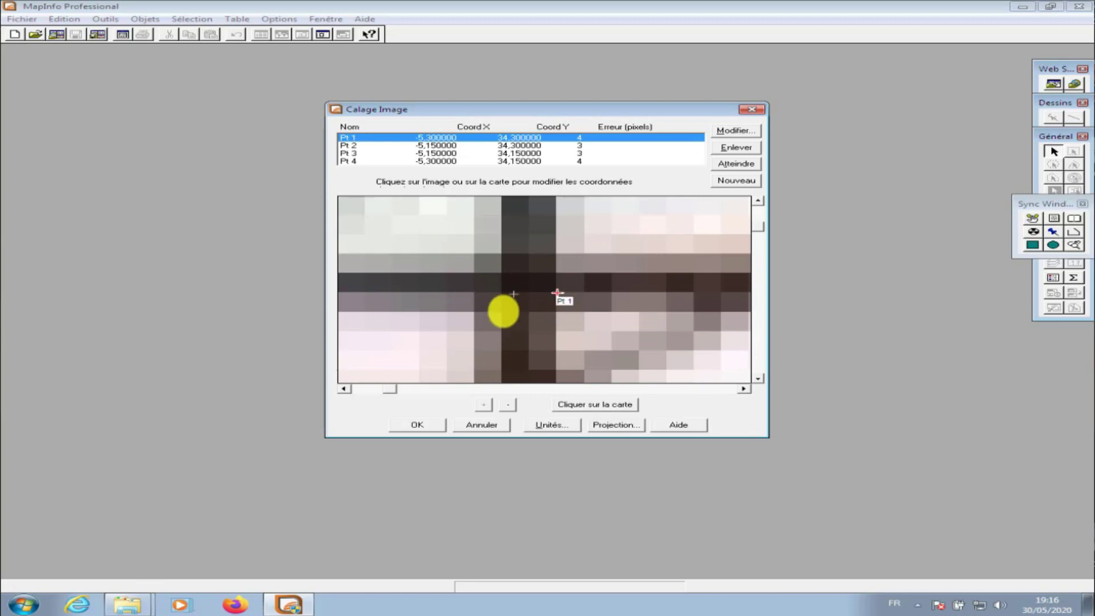
click(501, 310)
click(484, 309)
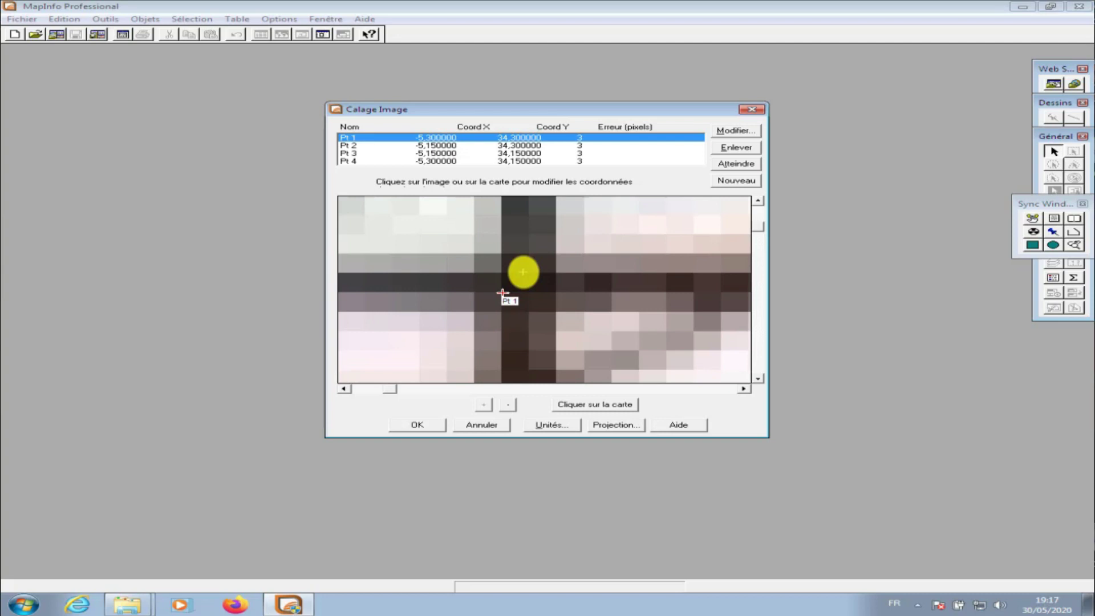
Step: Apply the four-point image registration and show the cursor coordinates in the status bar of the maximized oulad_aissa map
click(419, 426)
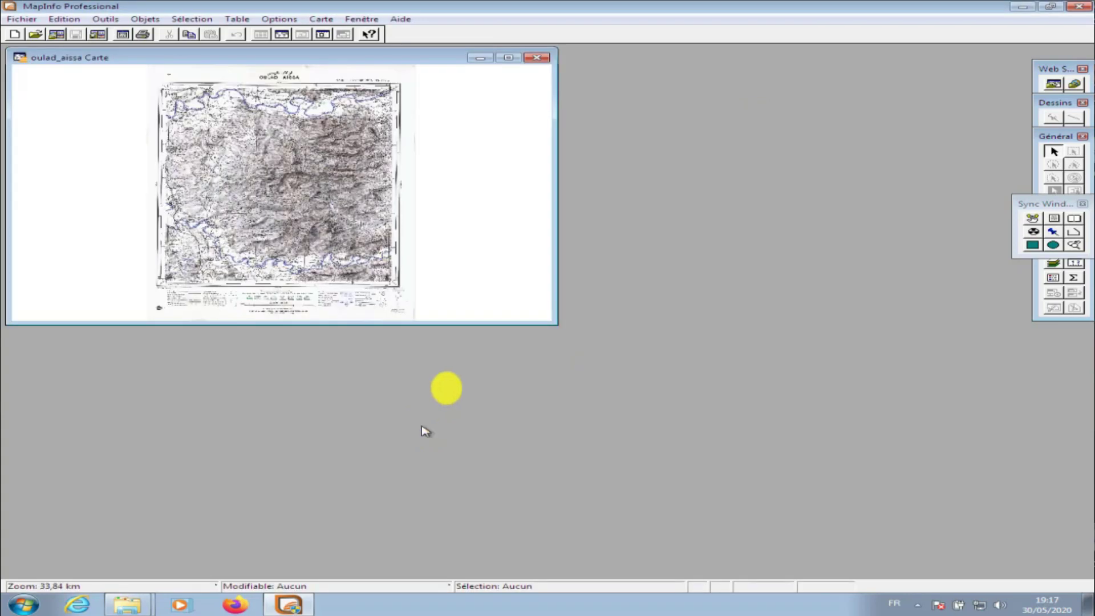
click(516, 58)
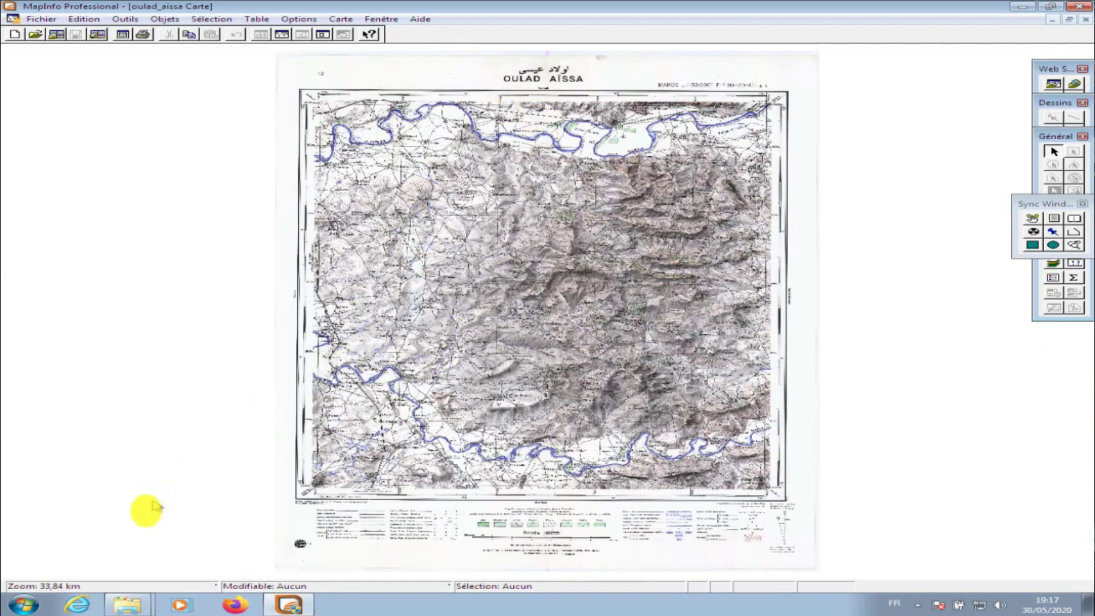
click(74, 585)
click(45, 577)
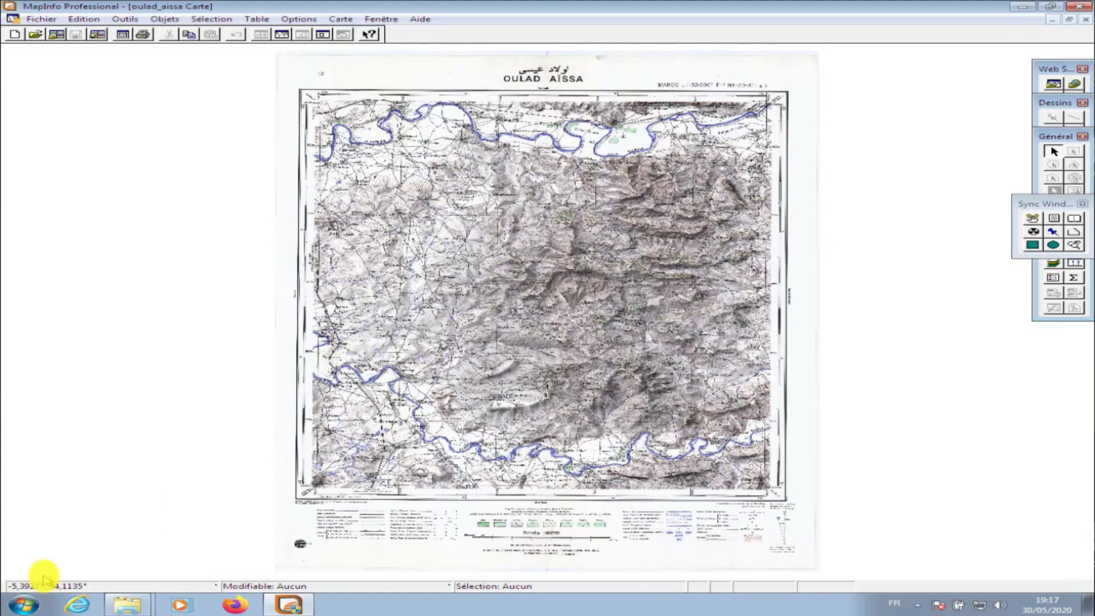